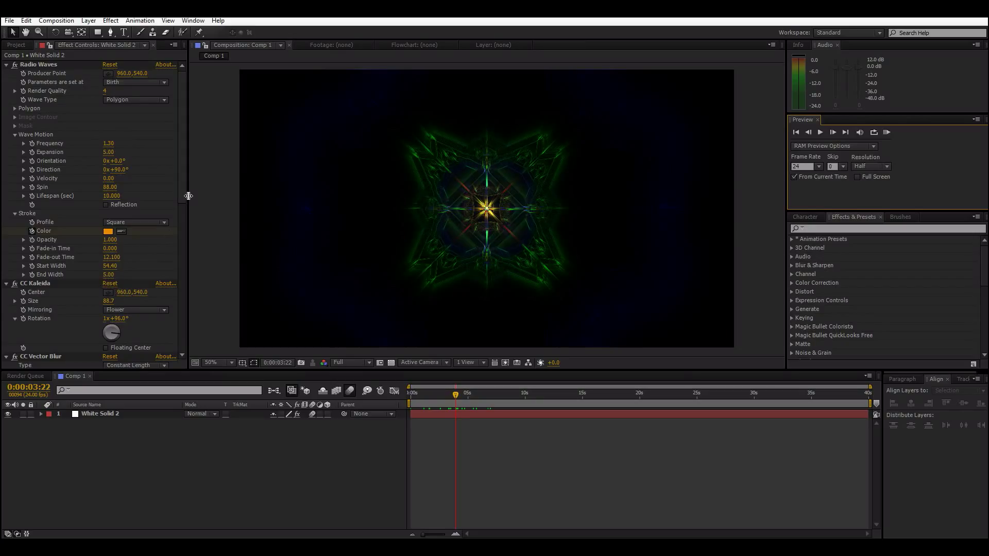
Review Comp 1's effect settings and a later frame at 100%, then bring the rendered video player forward
drag(181, 193, 203, 370)
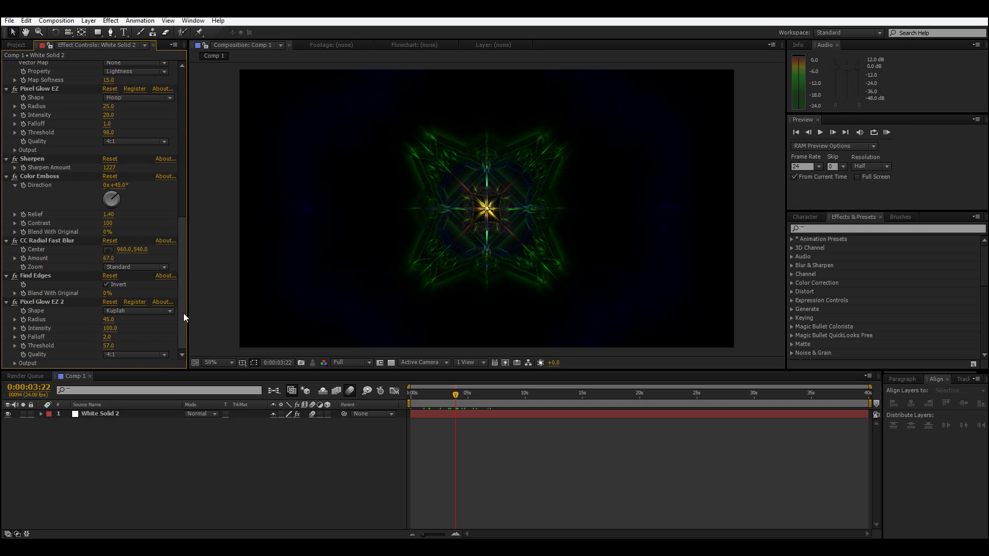
drag(183, 313, 196, 118)
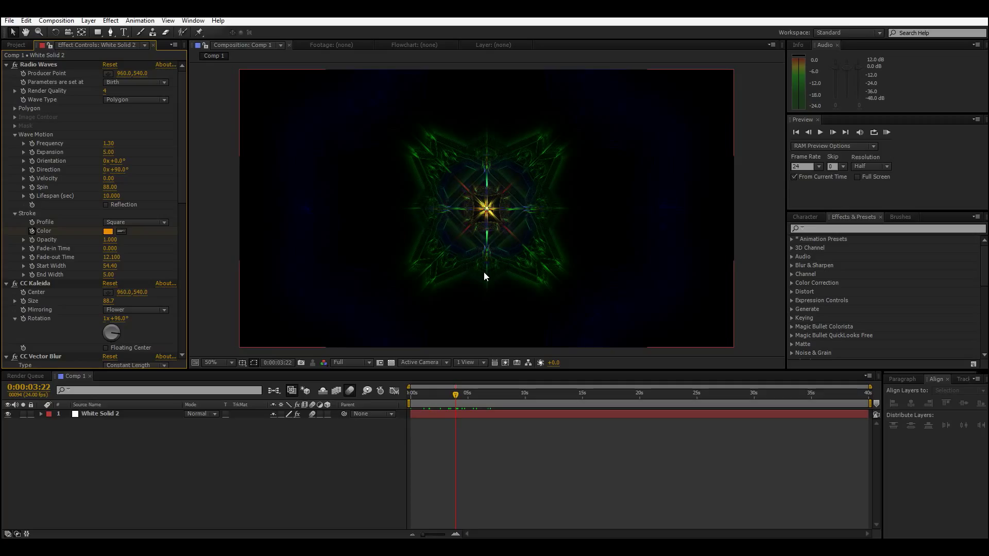
key(slash)
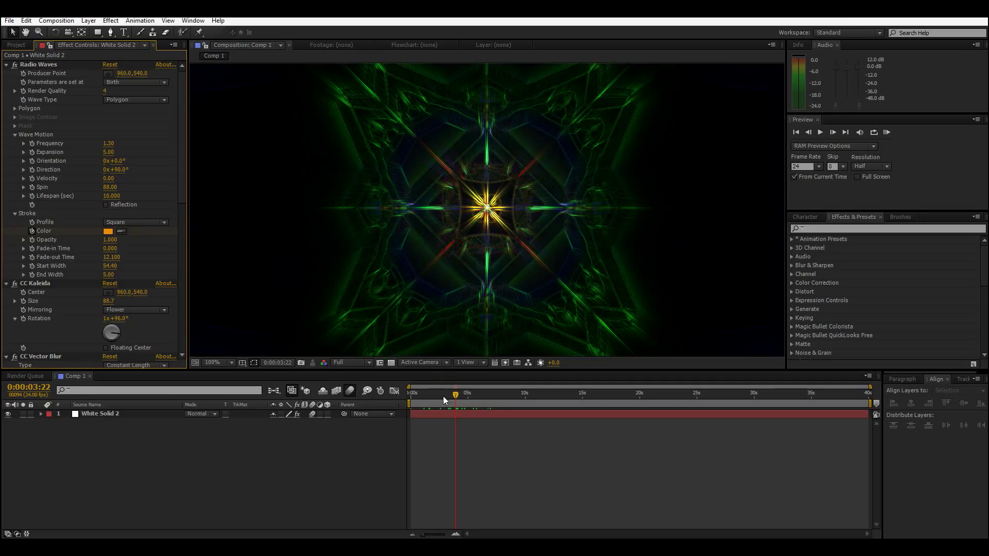
drag(443, 396, 468, 398)
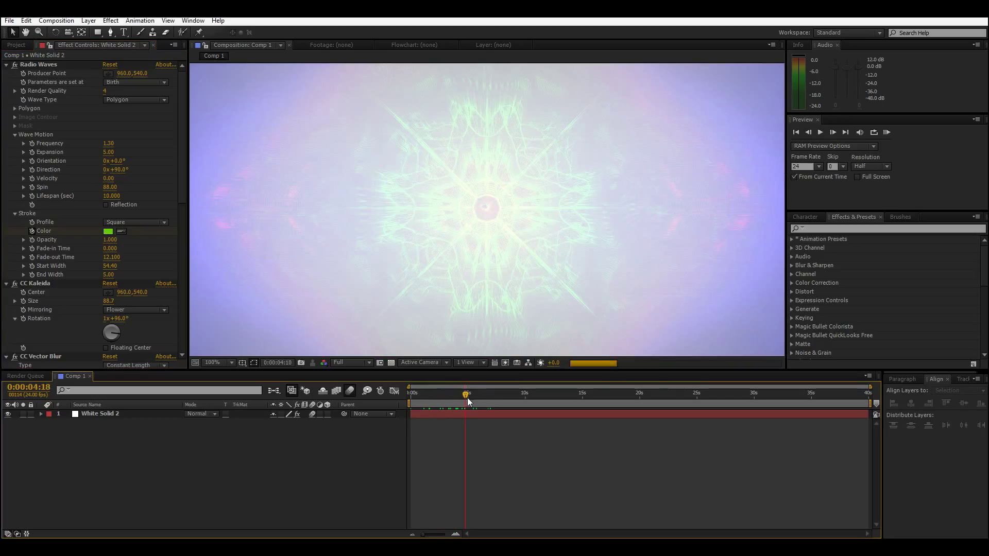
key(comma)
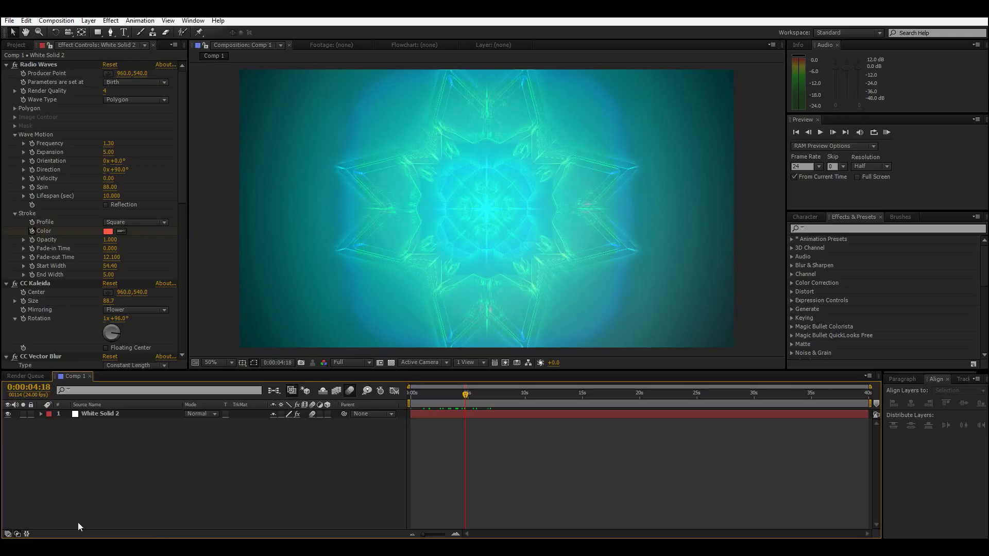
mouse_move(78, 547)
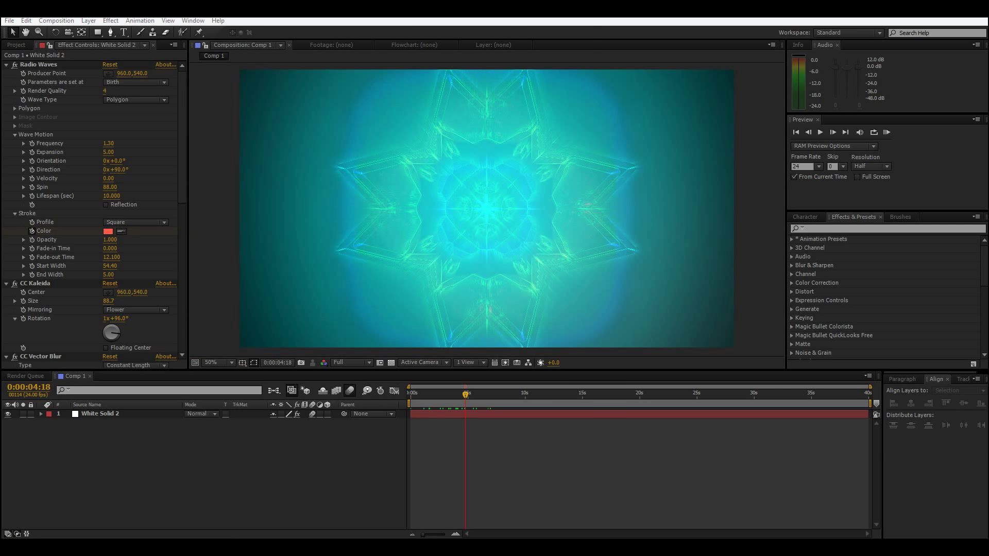
drag(988, 24, 391, 32)
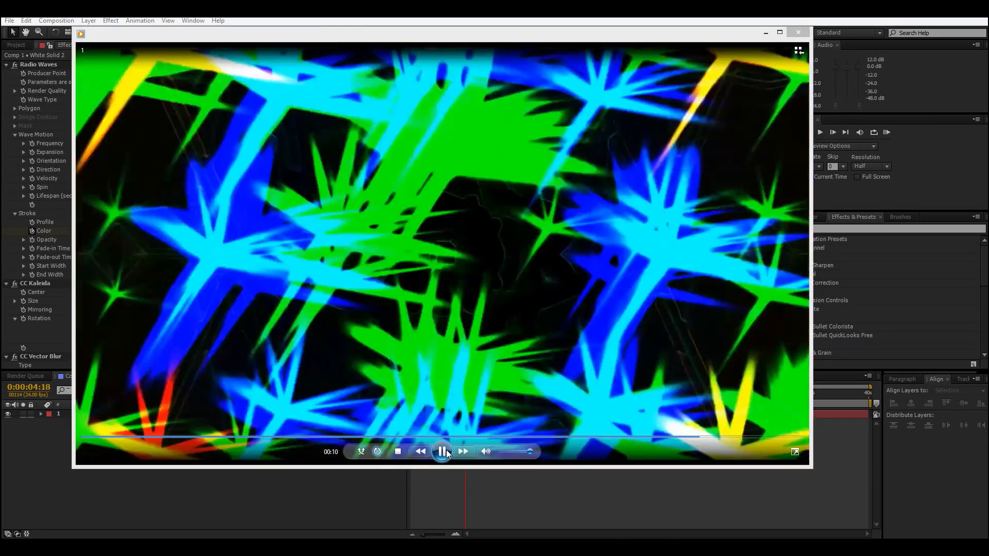
Pause the rendered kaleidoscope video at 00:10 and close Windows Media Player
click(446, 449)
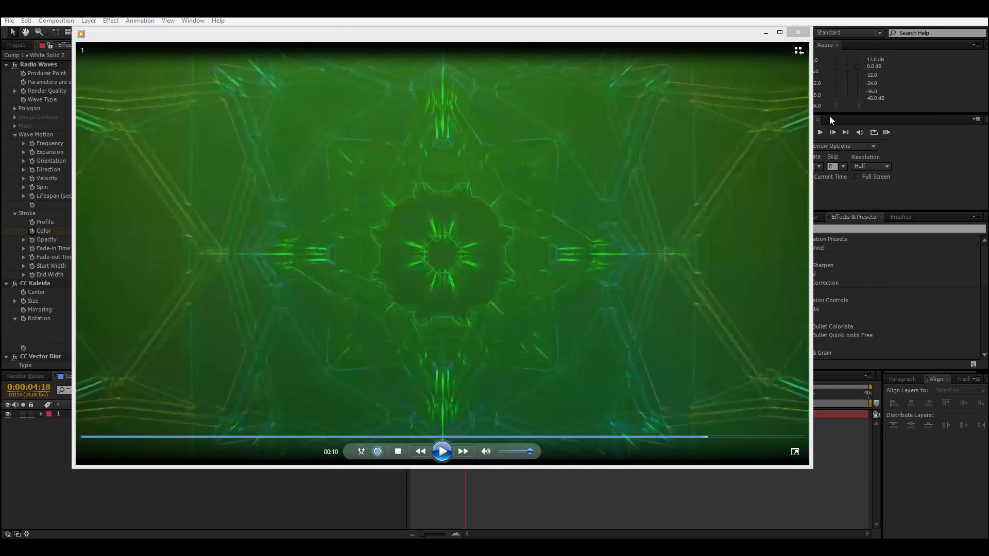
click(743, 35)
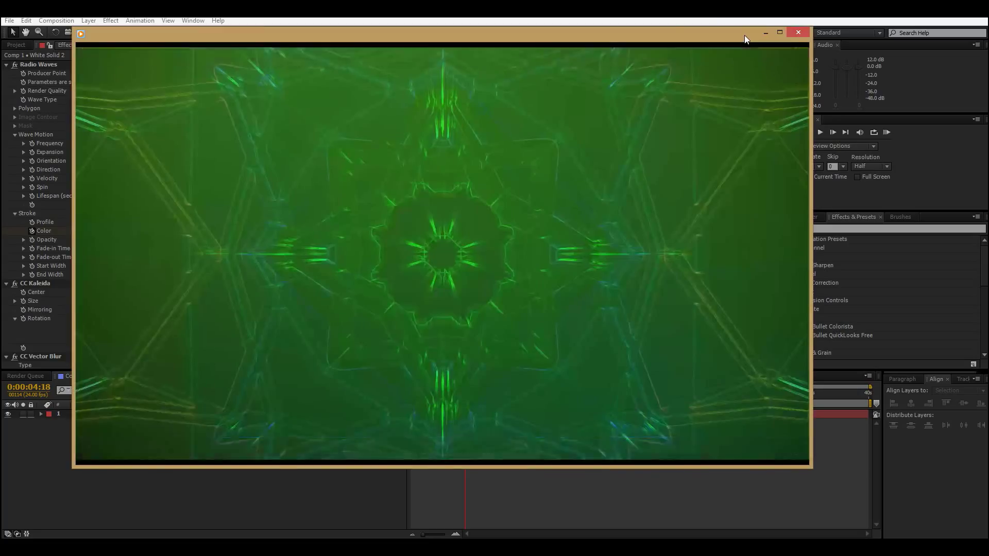
click(794, 33)
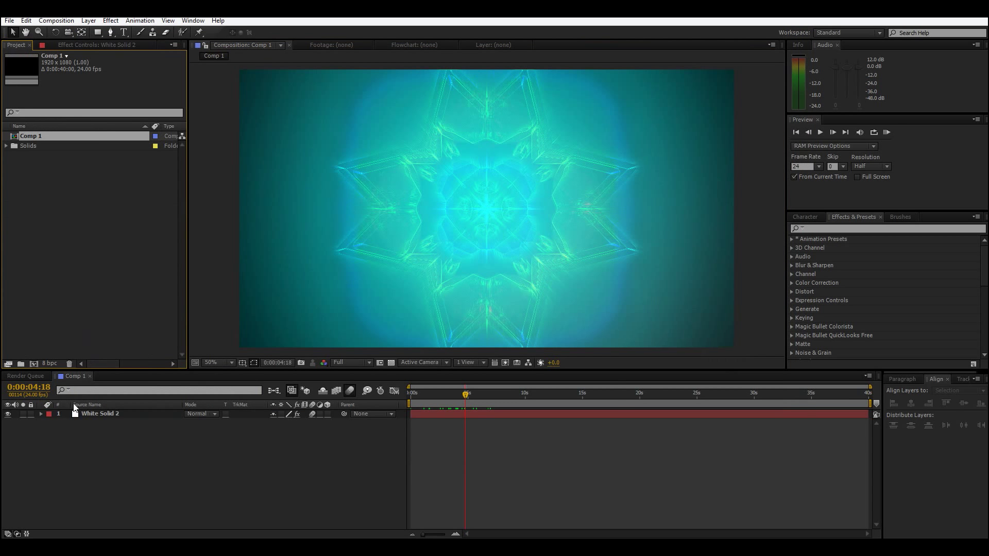
Create Comp 2 and add a new white solid layer, White Solid 3
click(34, 364)
click(517, 393)
right_click(262, 448)
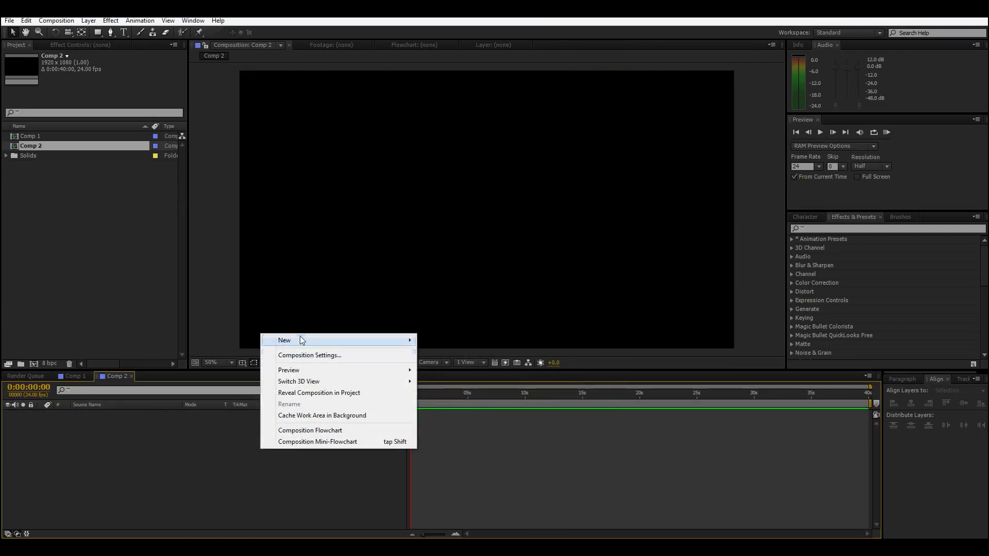
mouse_move(292, 340)
click(165, 366)
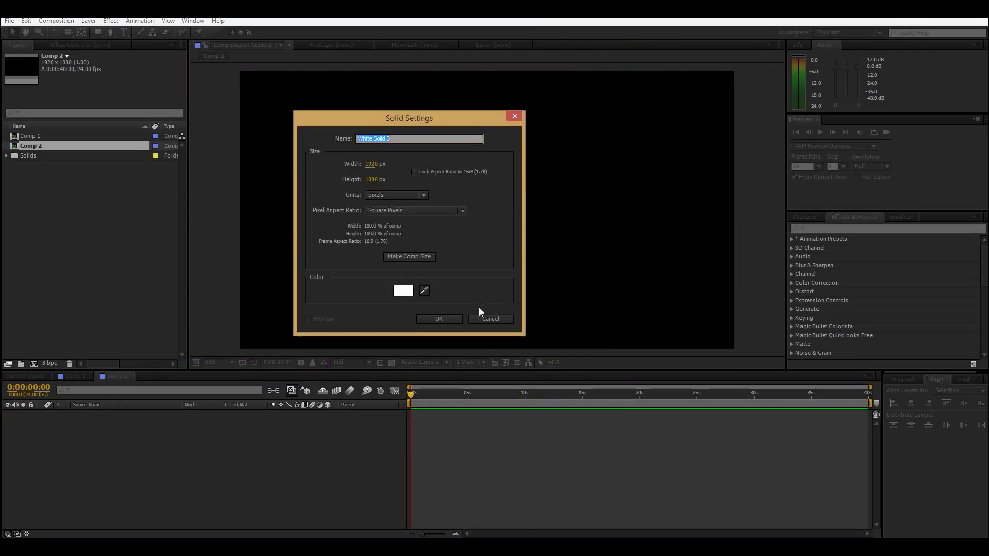
click(439, 318)
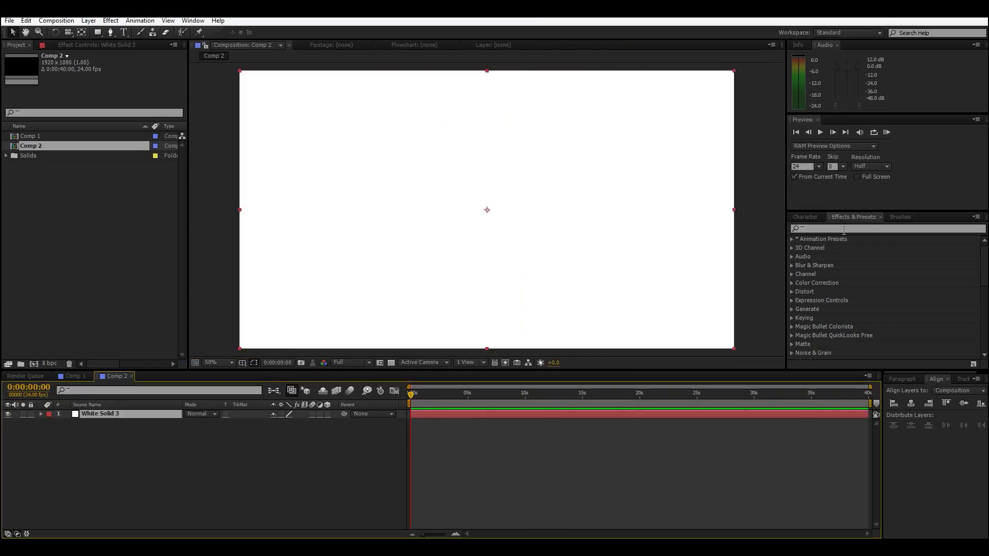
Apply Radio Waves to White Solid 3, preview the rings, and keep the Polygon wave type
click(843, 229)
text(rad)
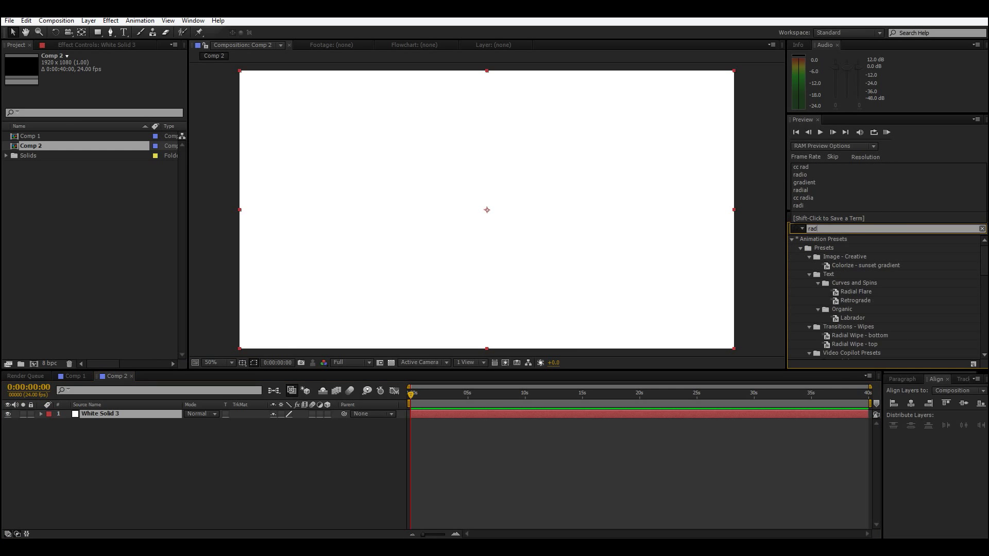
text(io)
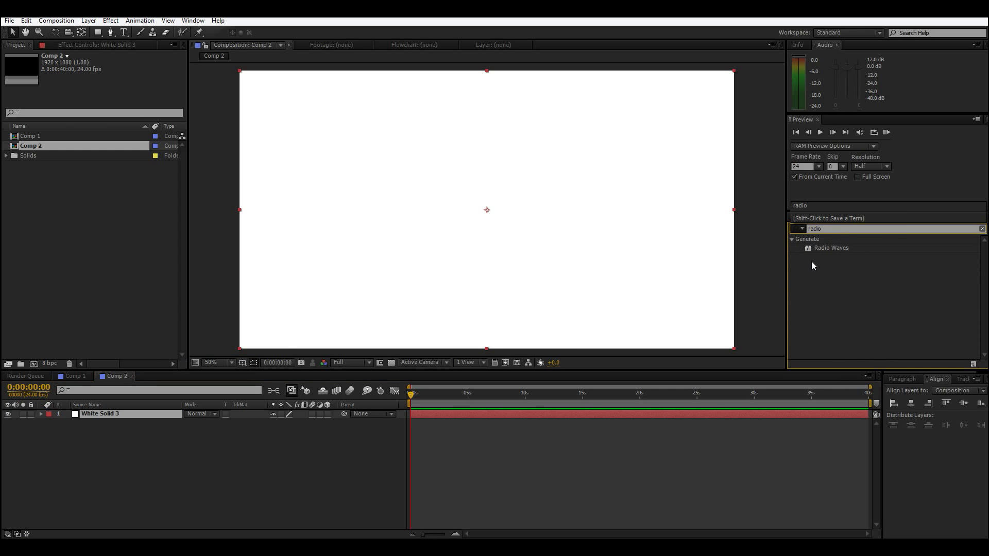
drag(836, 248, 537, 199)
drag(412, 393, 454, 406)
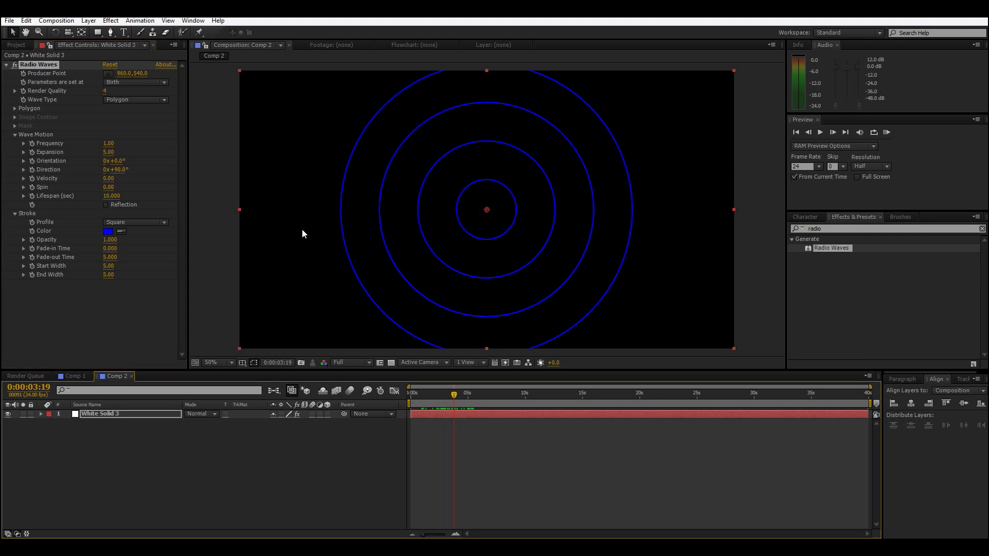
click(123, 100)
click(85, 108)
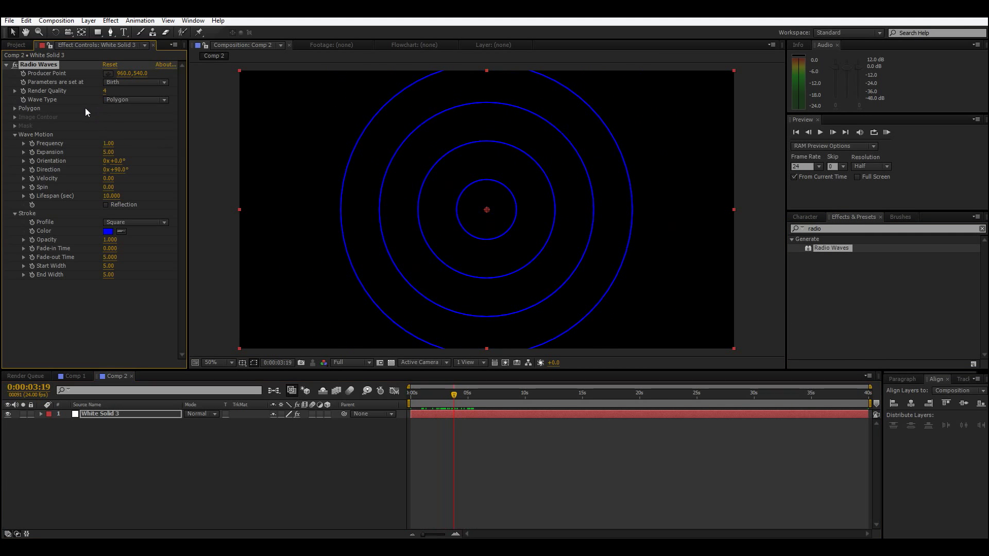
Set the Radio Waves polygon to 3 sides and the stroke Start Width to 83.90
click(15, 108)
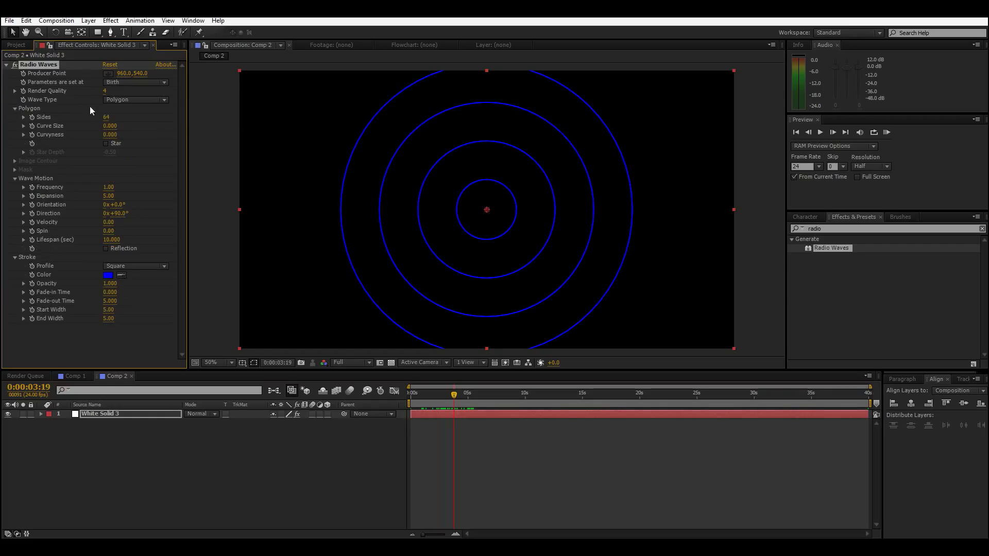
drag(106, 117, 43, 146)
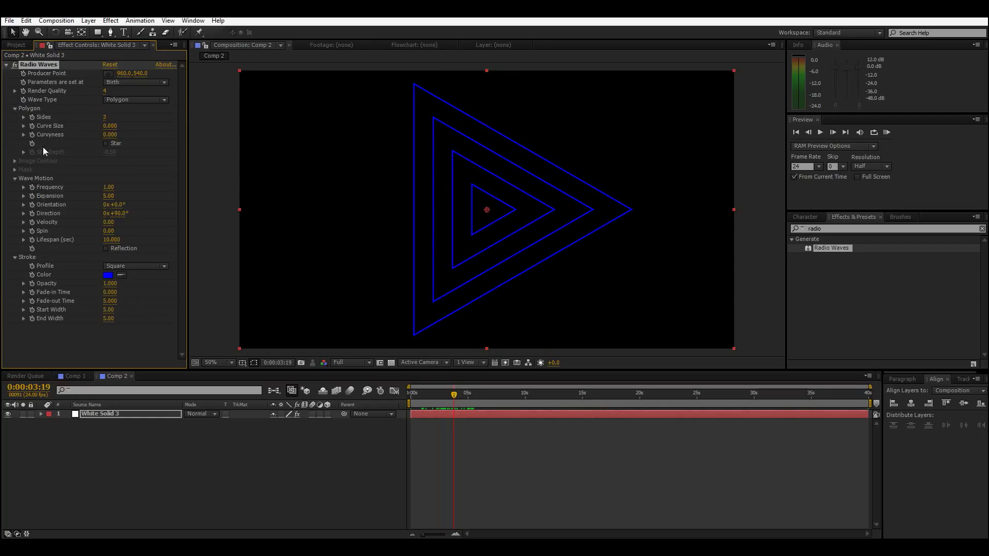
mouse_move(455, 402)
mouse_down()
mouse_move(493, 413)
mouse_move(446, 401)
mouse_move(467, 406)
mouse_up()
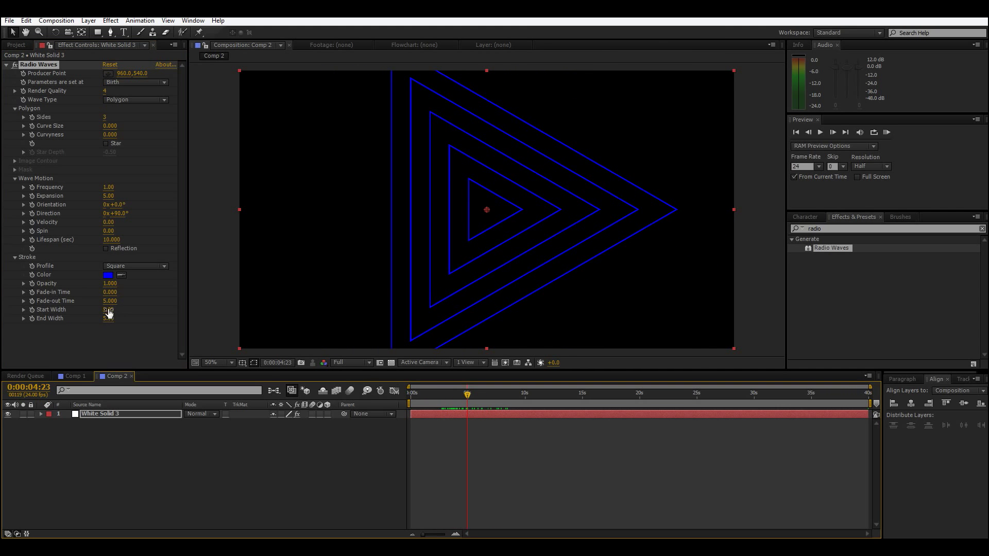
mouse_move(108, 309)
mouse_down()
mouse_move(496, 271)
mouse_move(520, 252)
mouse_move(497, 253)
mouse_up()
click(474, 395)
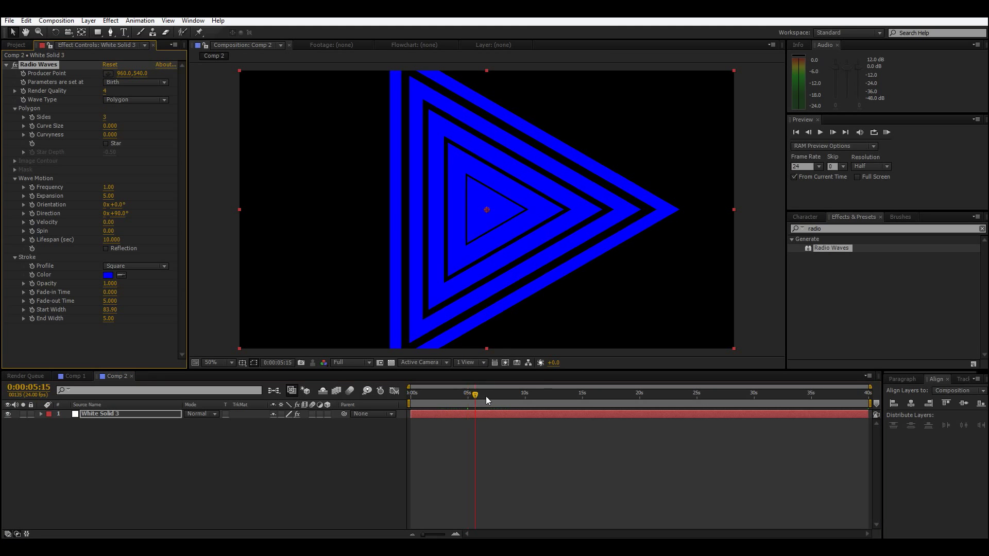
drag(486, 400, 461, 394)
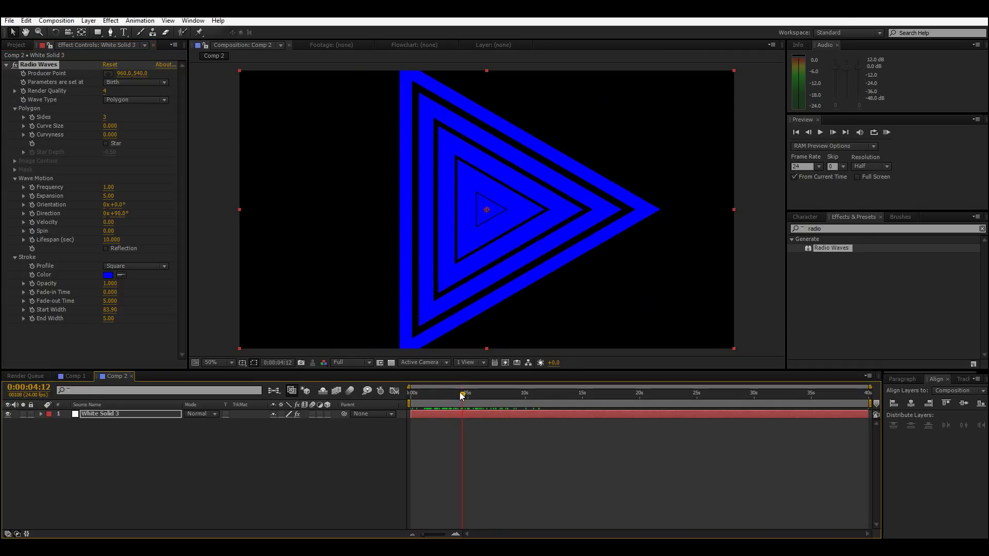
click(867, 229)
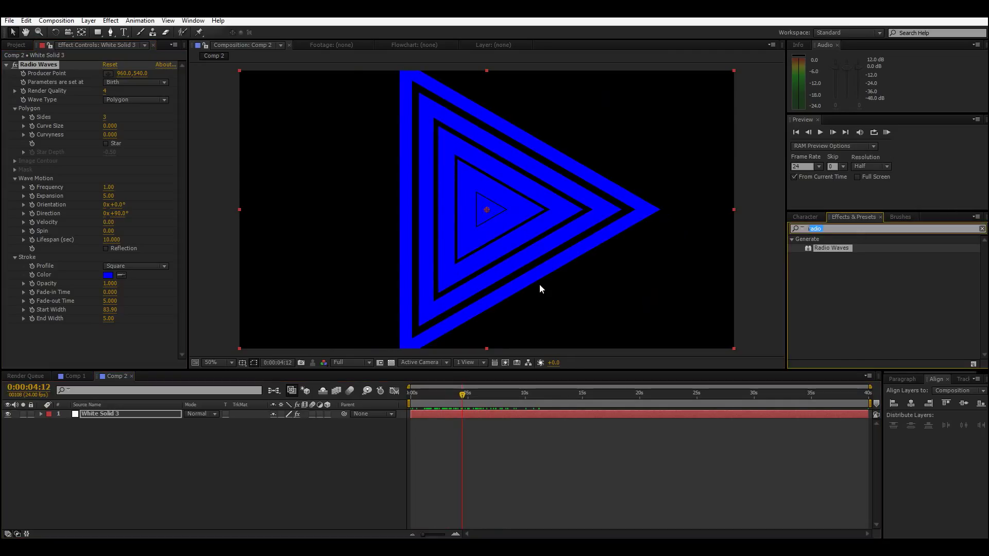
Apply CC Kaleida to White Solid 3 and lower the stroke Start Width to 57.20
text(kal)
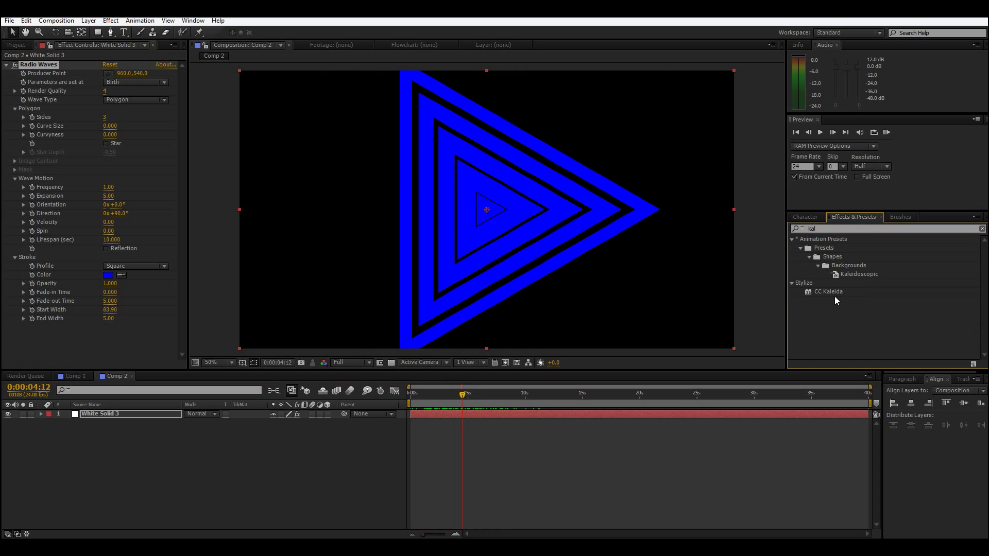
drag(834, 292, 82, 322)
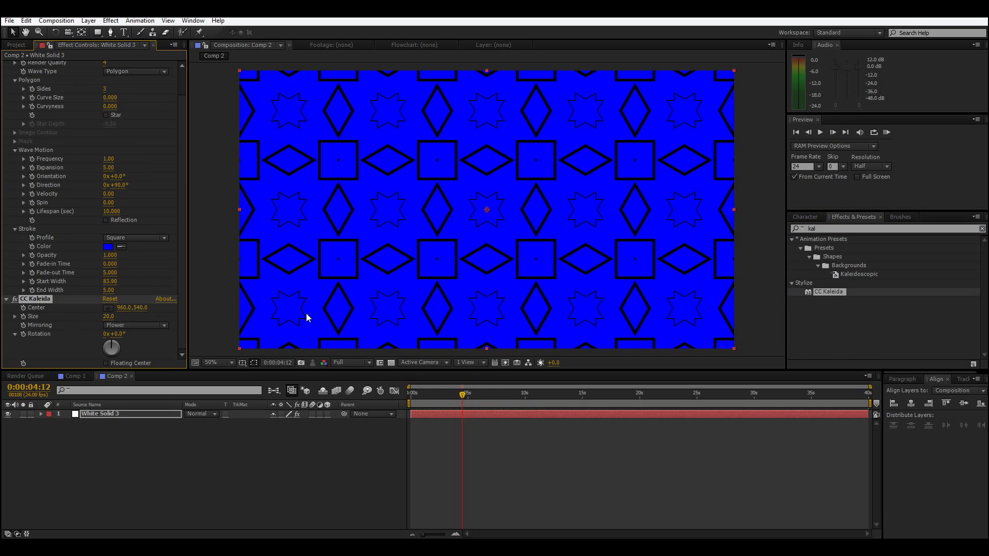
mouse_move(454, 400)
mouse_down()
mouse_move(440, 399)
mouse_move(468, 404)
mouse_up()
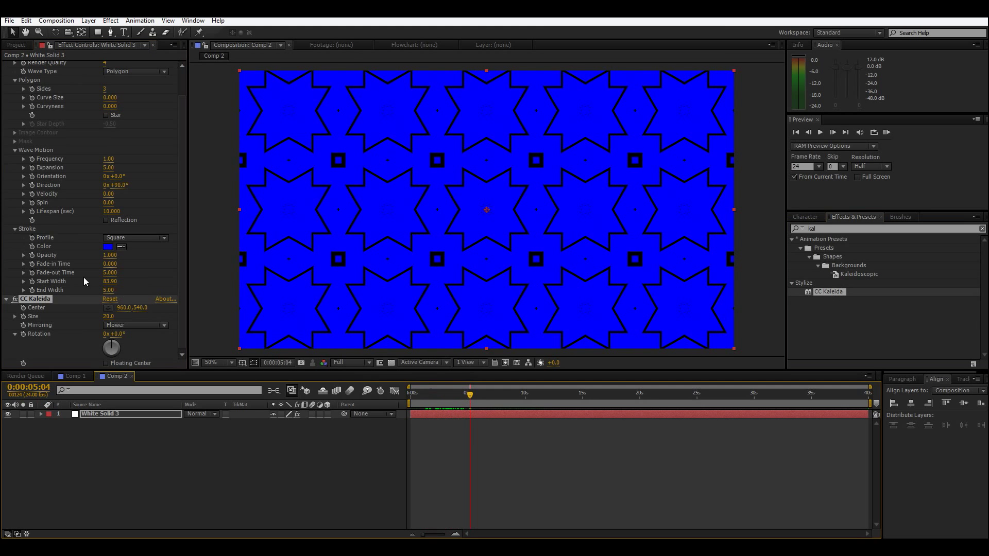
drag(116, 288, 3, 309)
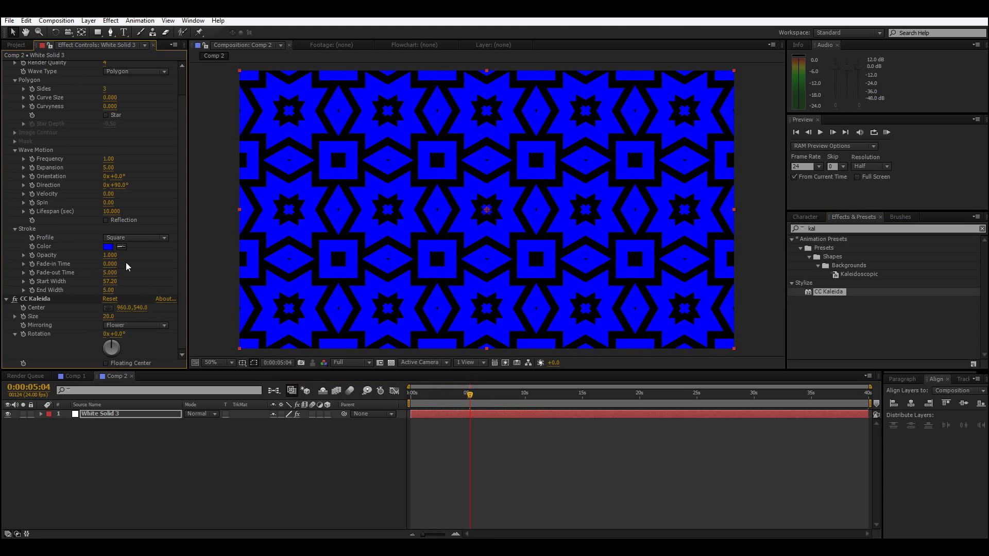
Return Comp 2 to 0:00:00:00 and enable keyframing for Stroke Color
drag(432, 399, 397, 405)
click(393, 401)
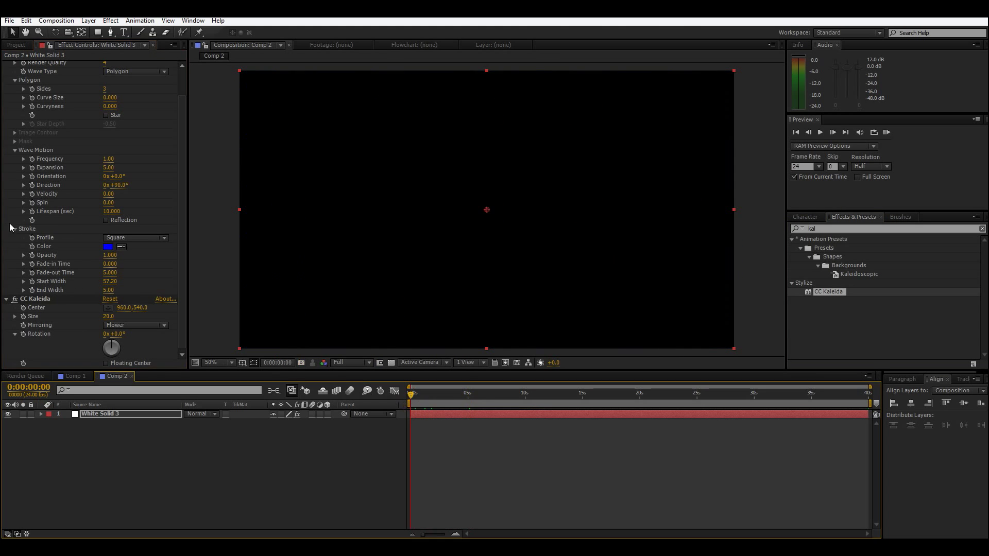
click(32, 246)
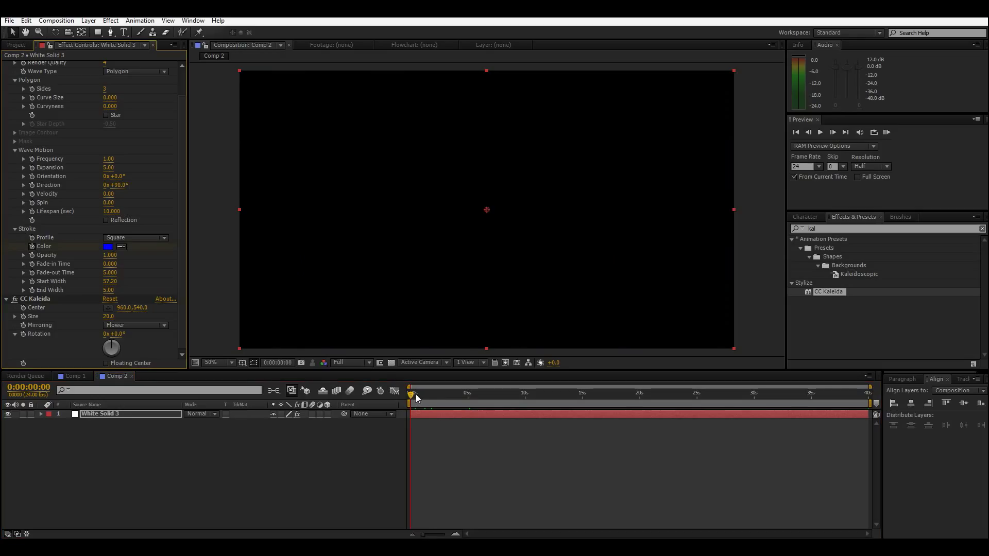
Add green and yellow-green stroke colour keyframes at 0:00:01:16 and 0:00:02:21
drag(415, 394, 430, 394)
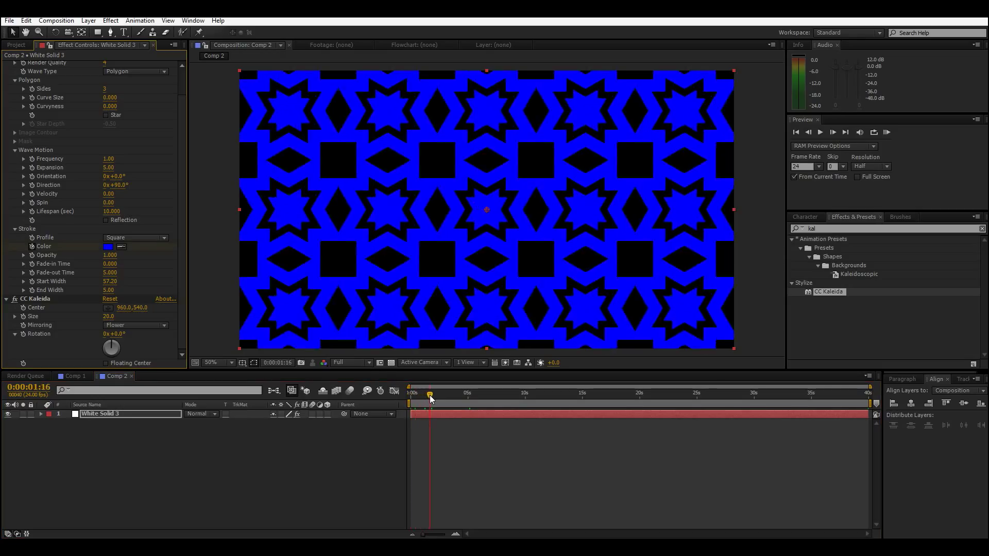
click(108, 247)
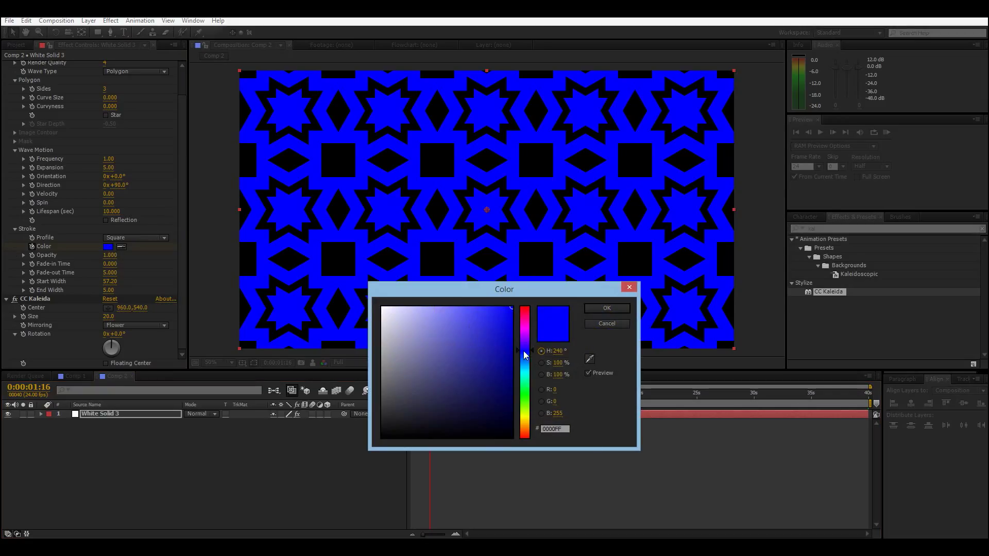
drag(525, 355, 520, 391)
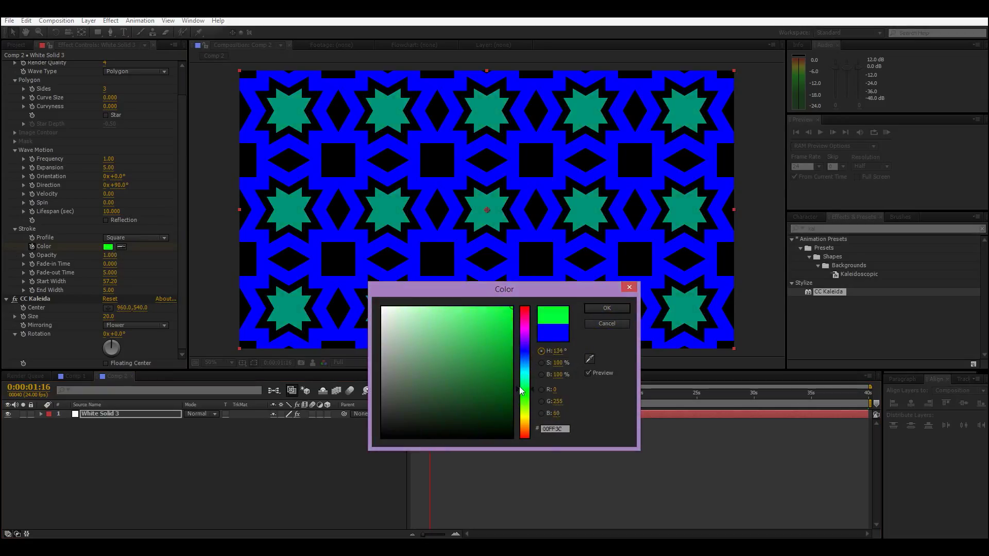
click(602, 308)
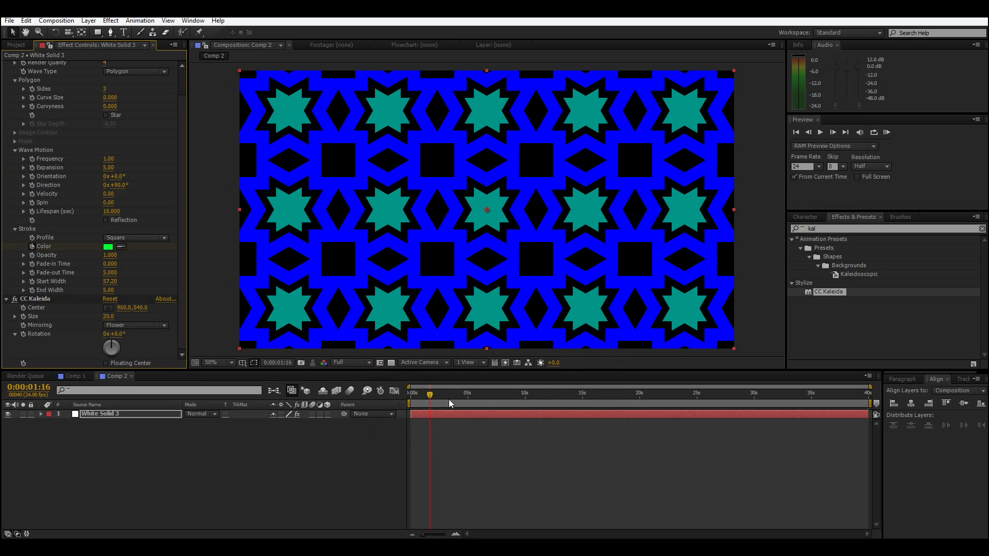
drag(430, 395, 443, 394)
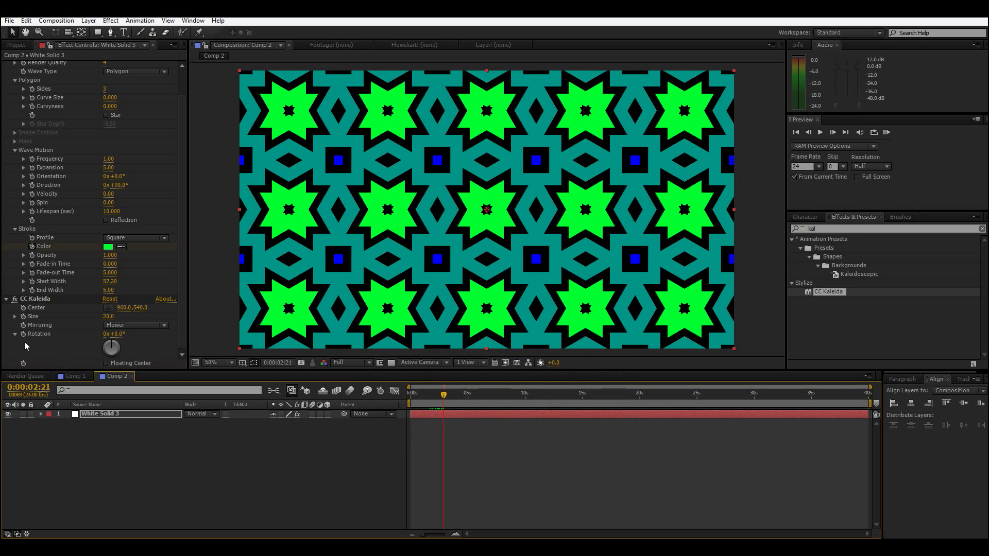
click(108, 247)
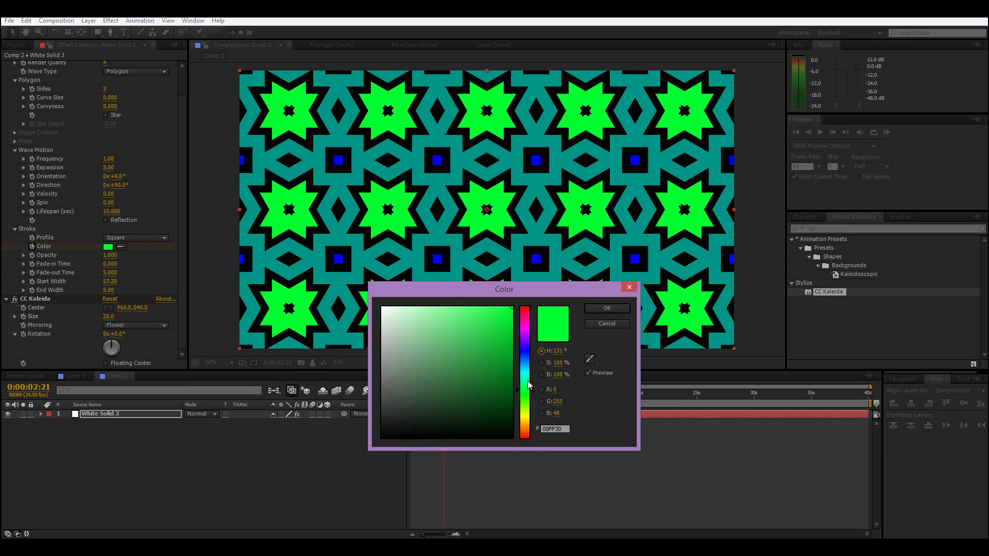
drag(530, 402, 530, 412)
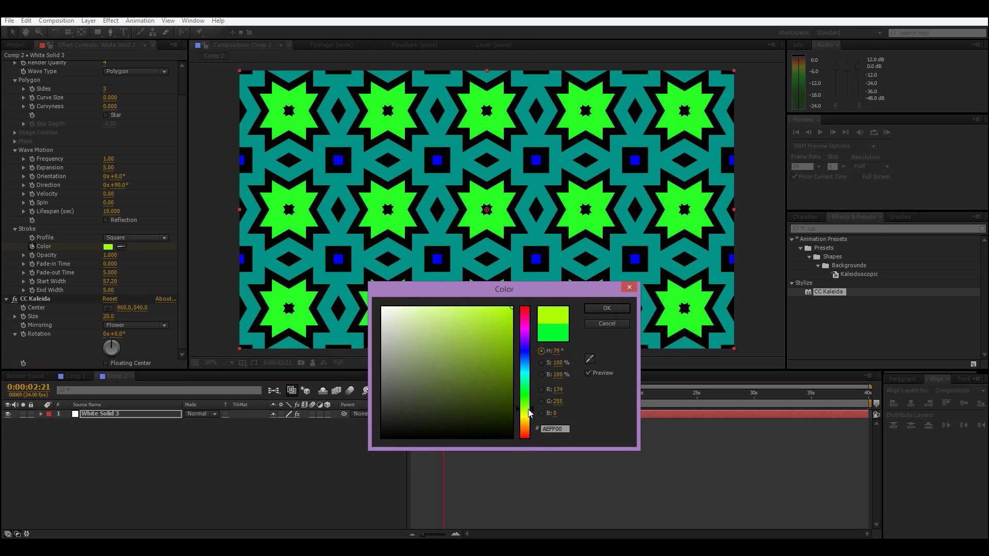
click(592, 309)
Add an orange keyframe near four seconds and a magenta one at 0:00:05:12
drag(443, 394, 459, 395)
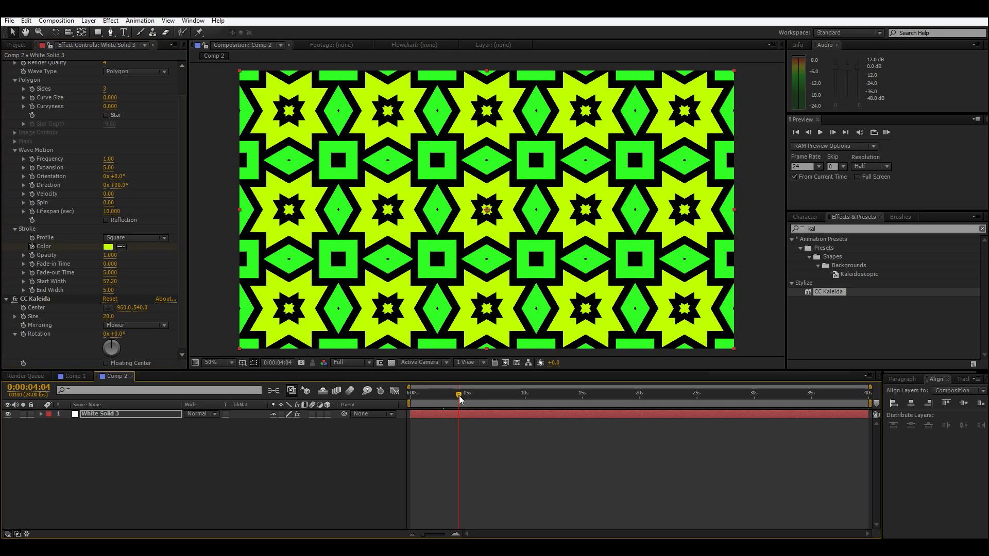
click(106, 247)
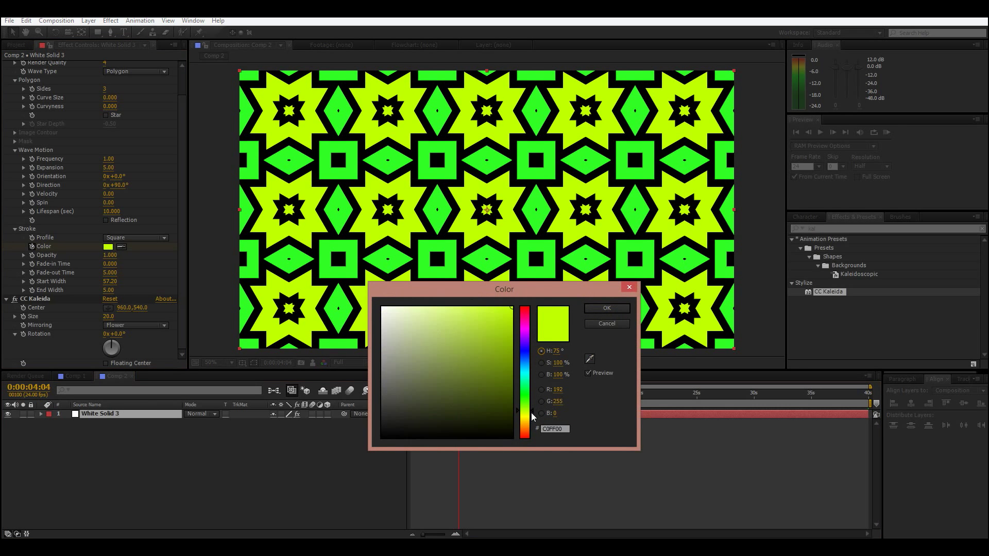
drag(532, 418, 531, 428)
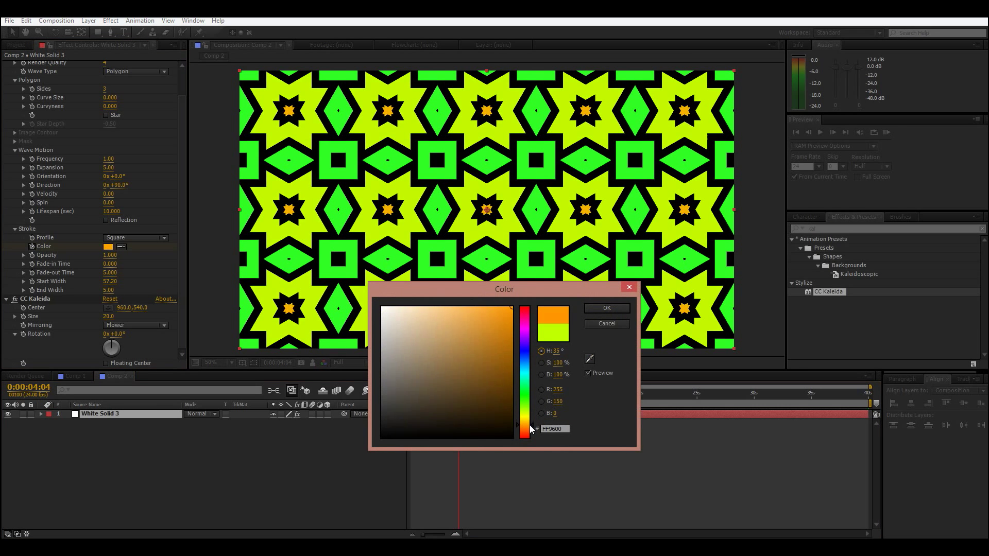
click(606, 309)
drag(458, 394, 473, 394)
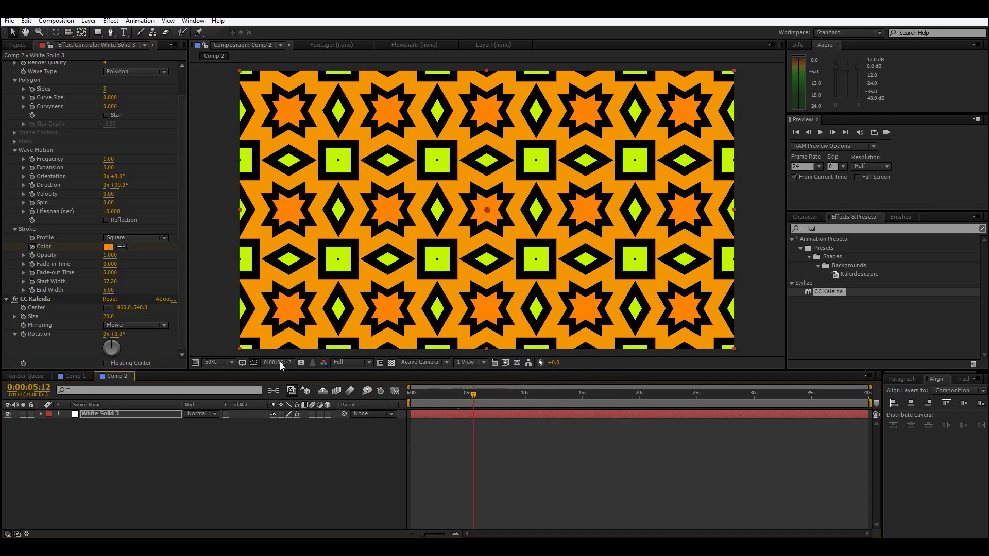
click(109, 247)
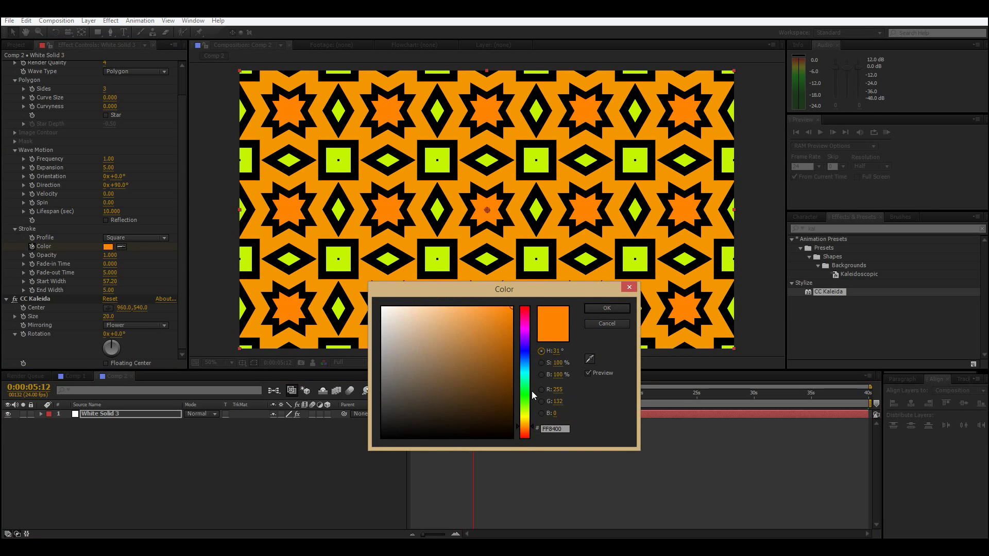
drag(534, 428, 535, 438)
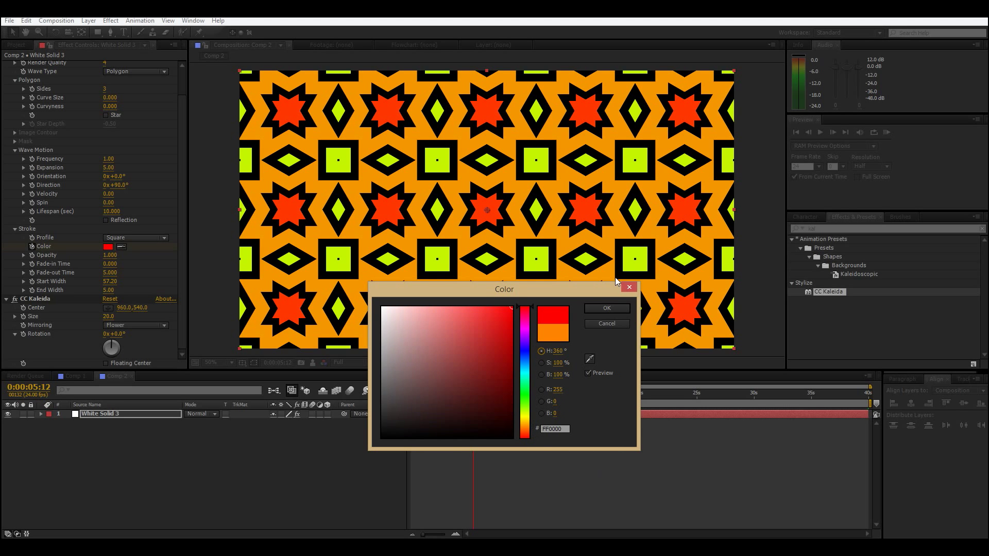
click(525, 320)
click(606, 307)
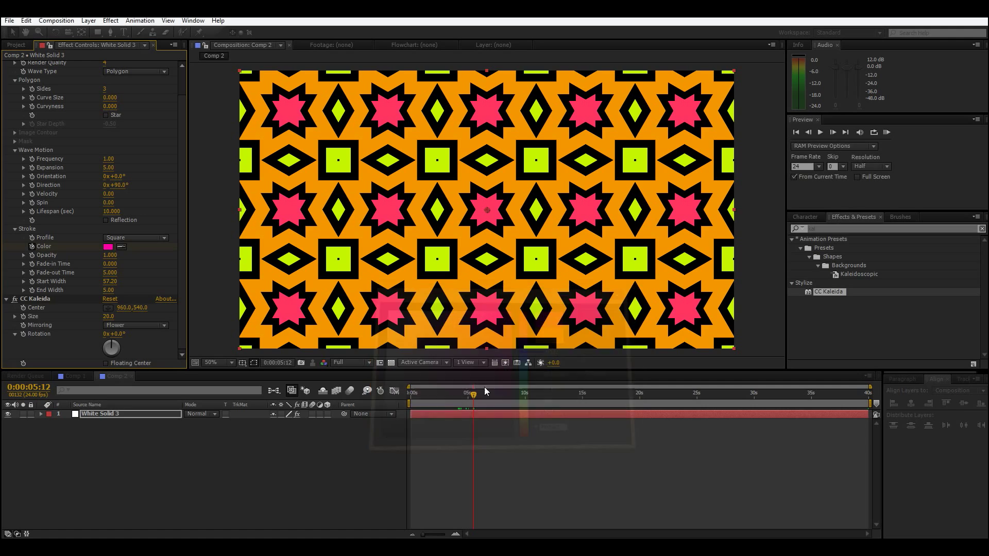
Scrub and play back the colour animation from the start
click(476, 395)
mouse_move(489, 406)
mouse_down()
mouse_move(511, 406)
mouse_move(354, 382)
mouse_up()
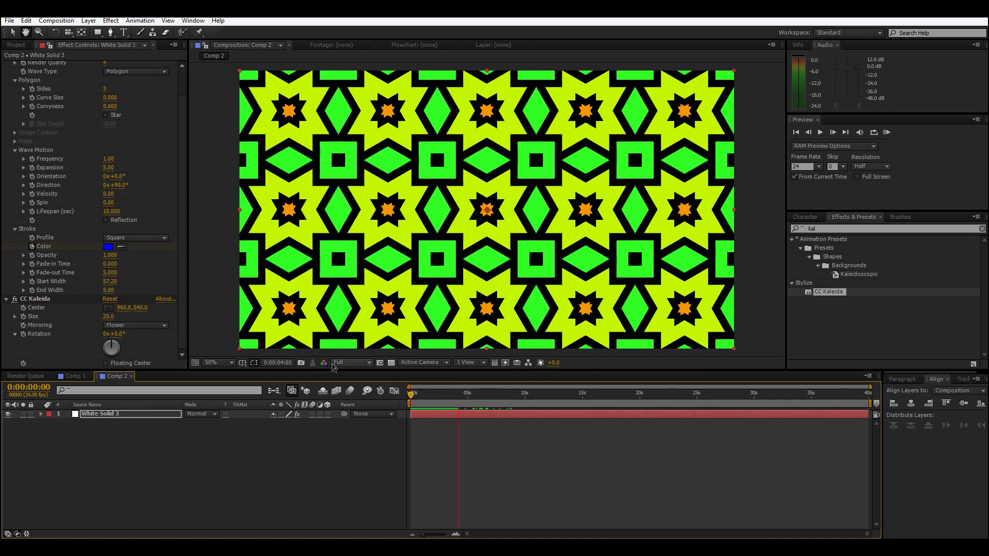
key(space)
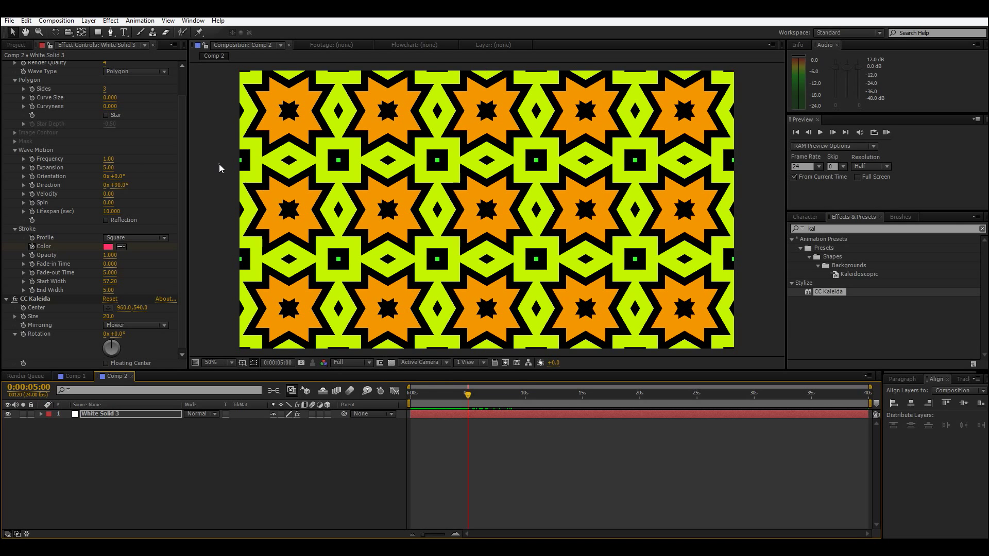
click(849, 229)
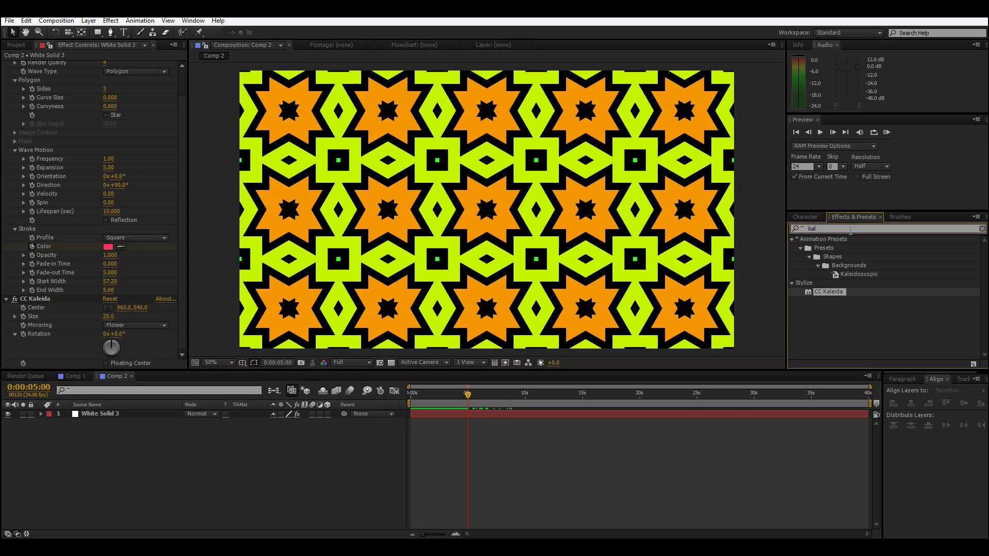
double_click(849, 228)
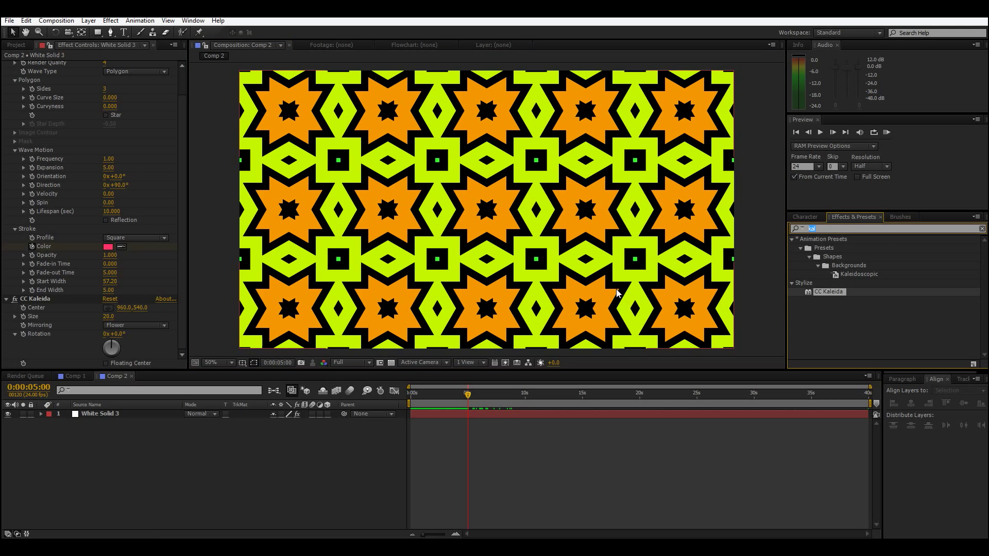
Apply CC Vector Blur to White Solid 3 and set Amount to 69
text(ve)
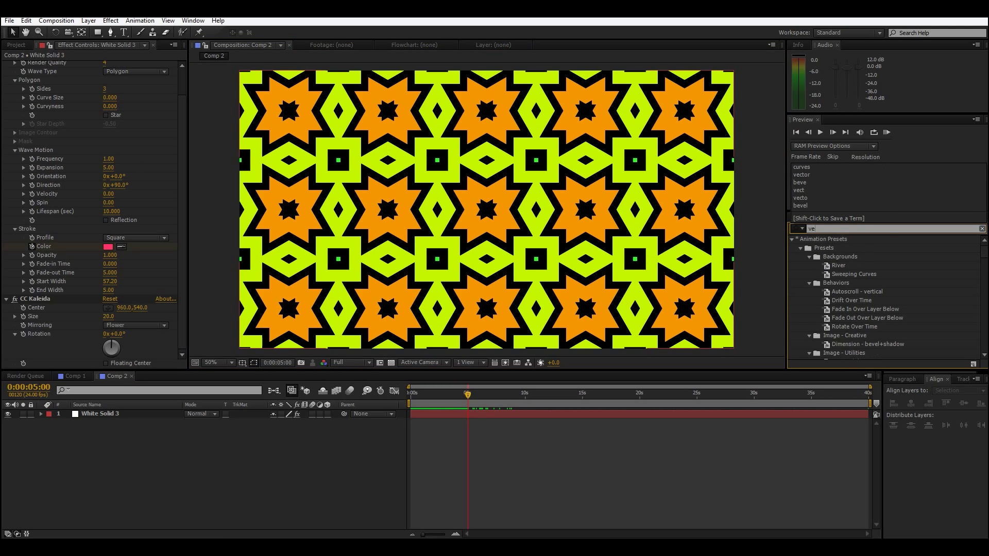
text(ctor)
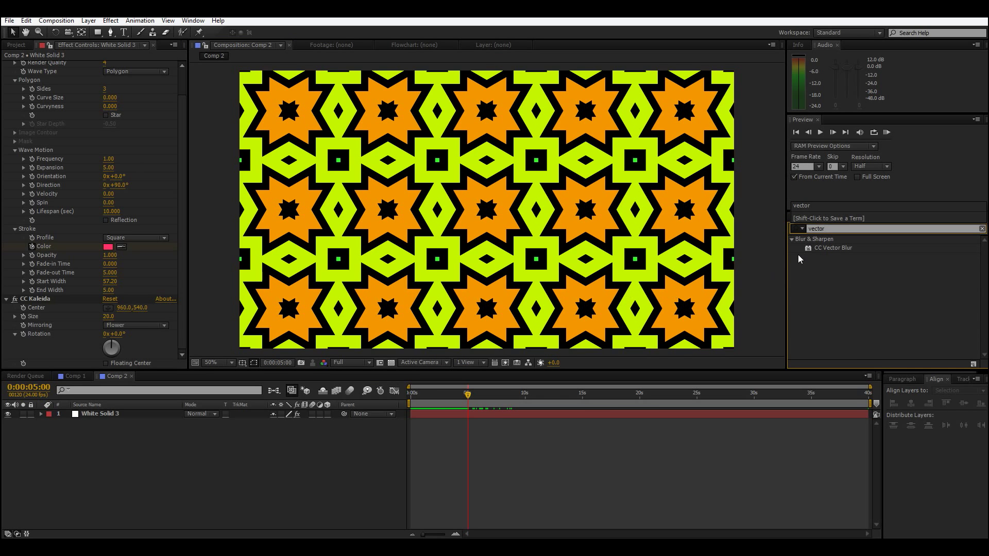
drag(826, 247, 116, 334)
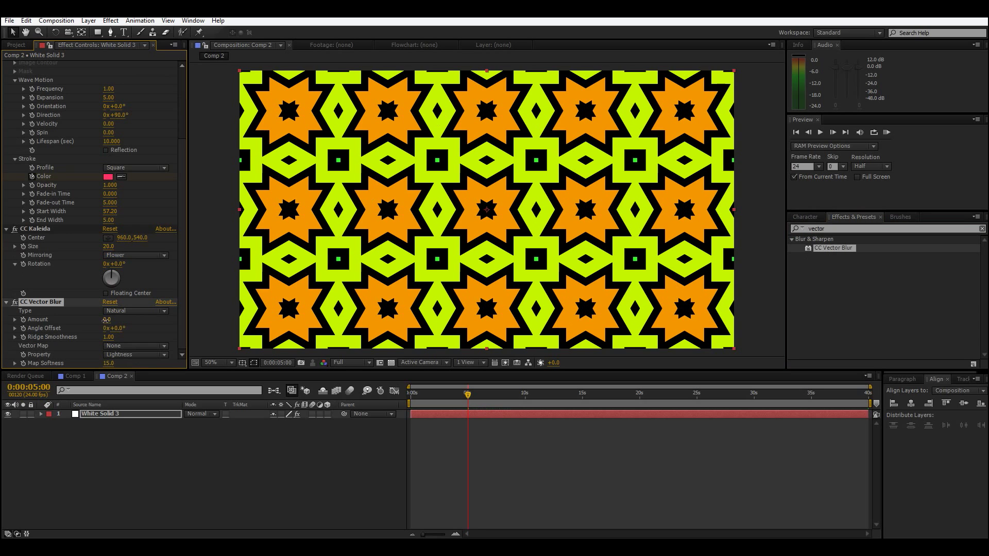
drag(105, 320, 148, 323)
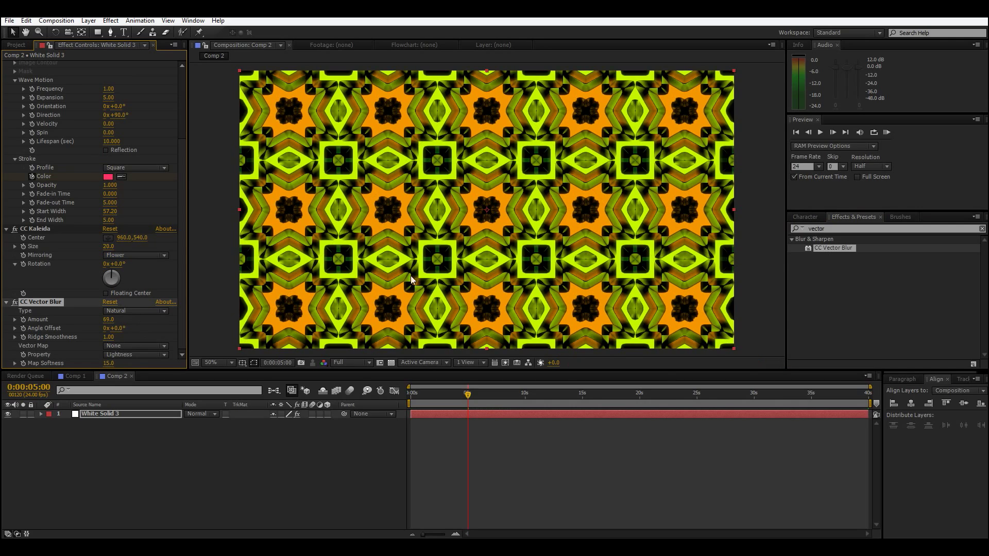
Check the blurred kaleidoscope at 100%, 50% and 25% zoom and another frame
key(period)
key(comma)
key(period)
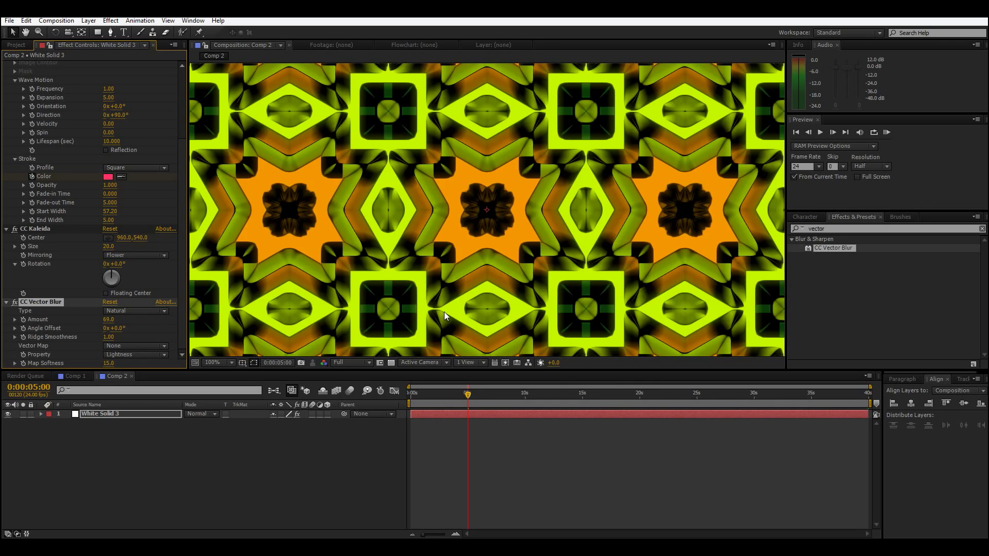
key(comma)
key(comma)
key(period)
drag(467, 394, 434, 393)
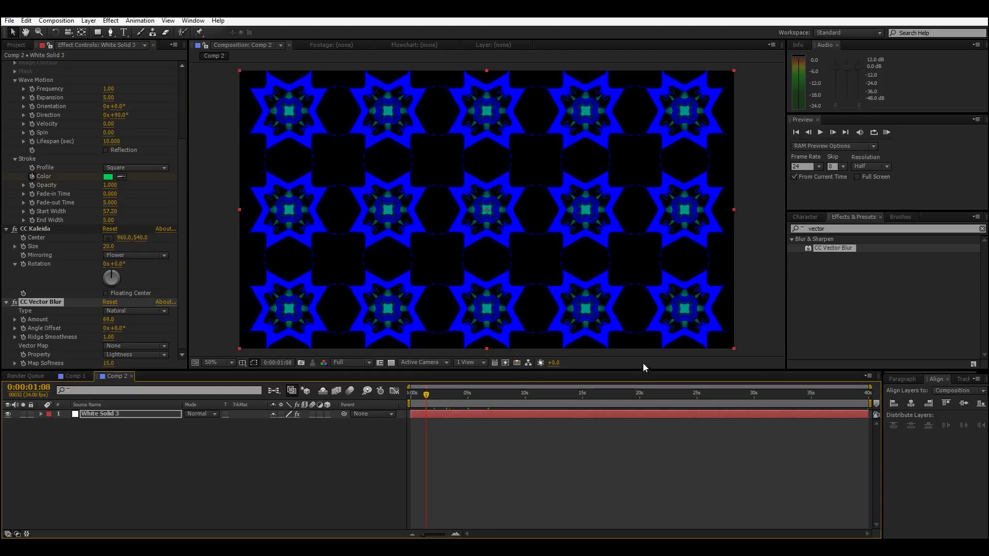
Apply Pixel Glow EZ to White Solid 3 with the Kuplah glow shape
click(844, 231)
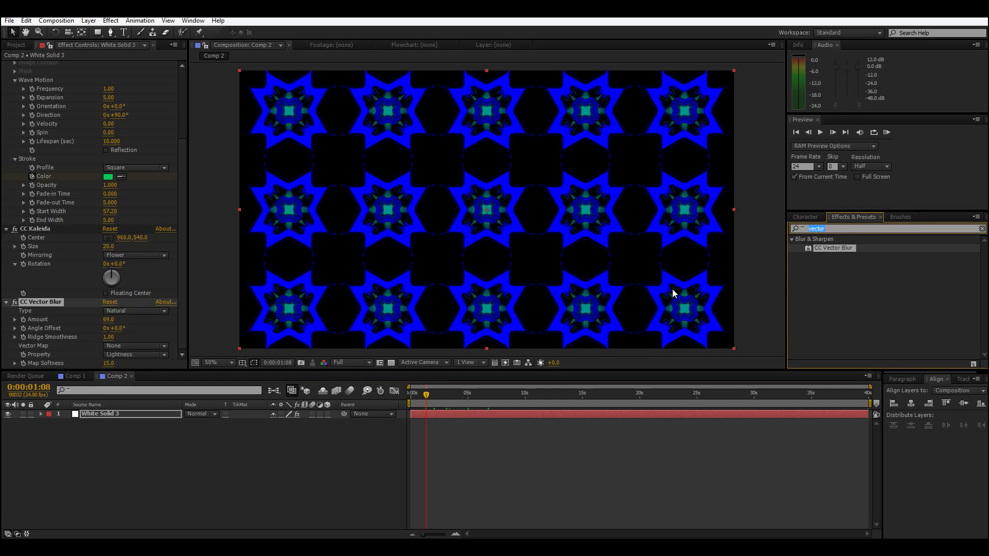
text(ez)
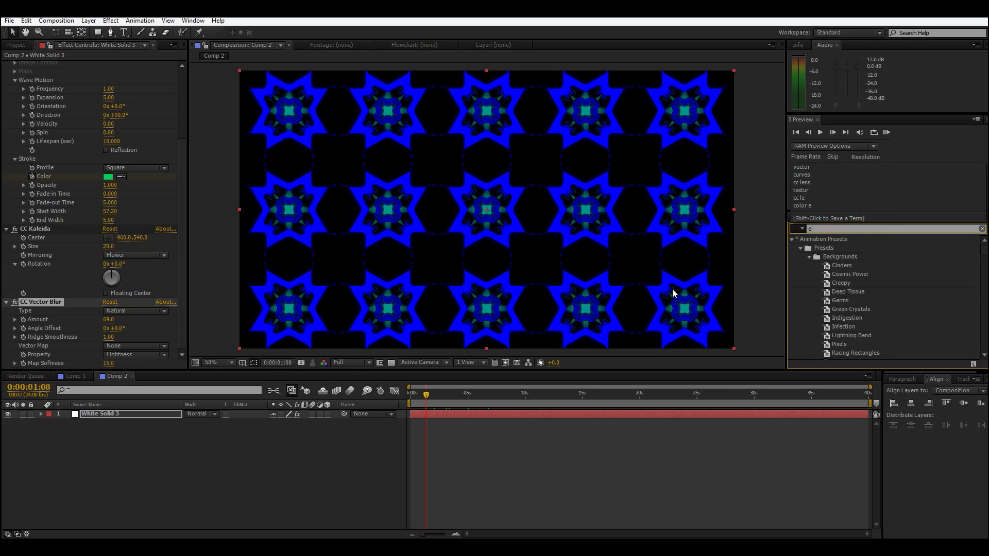
key(BackSpace)
key(BackSpace)
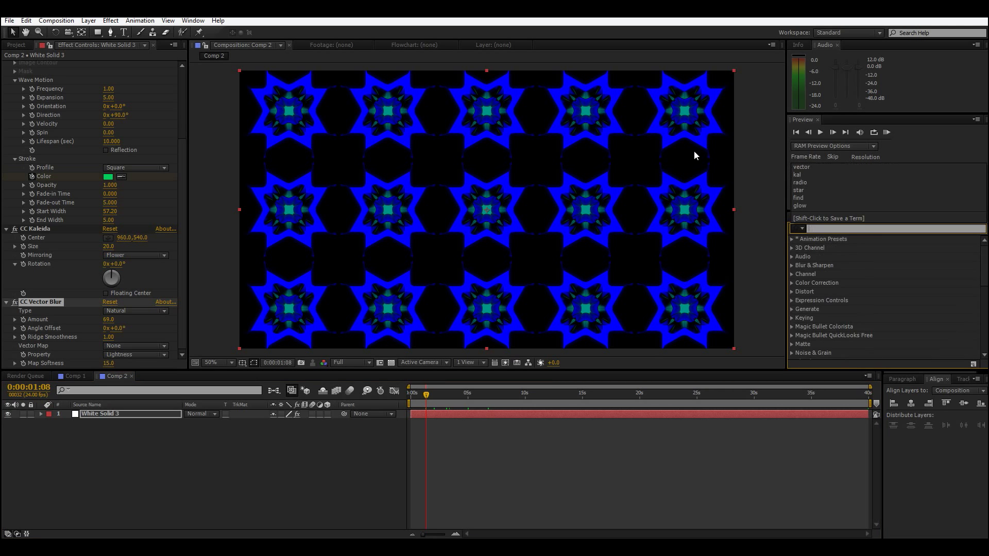
text(pi)
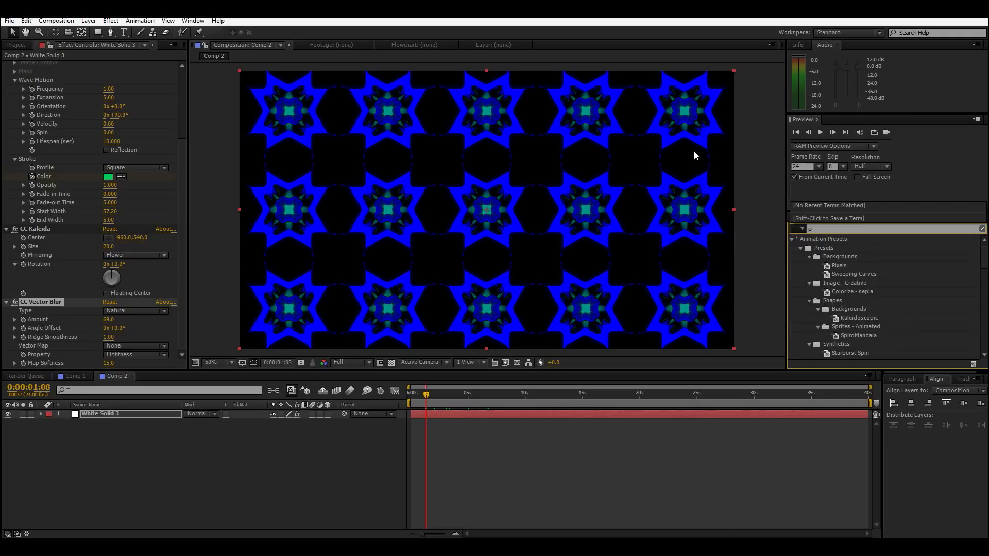
text(xe)
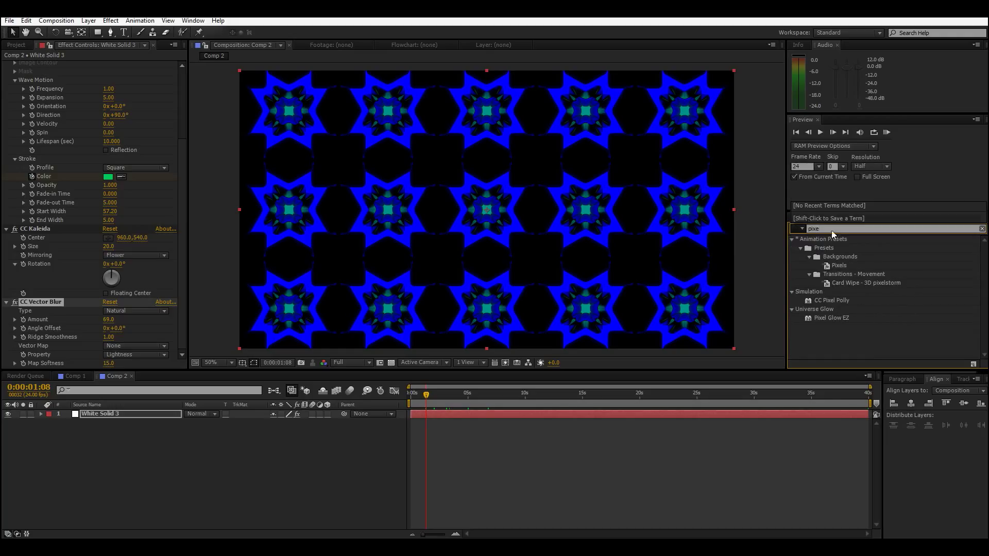
double_click(842, 320)
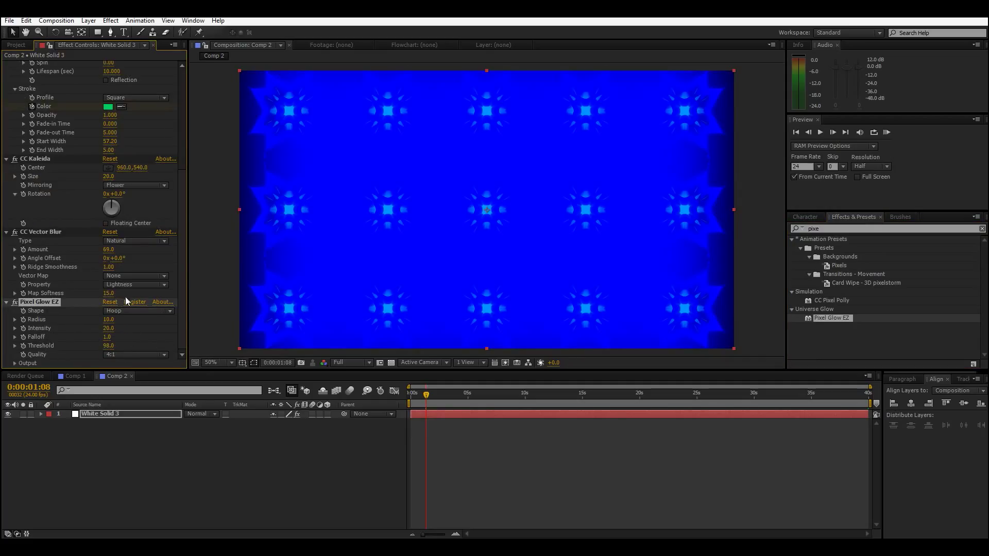
click(125, 311)
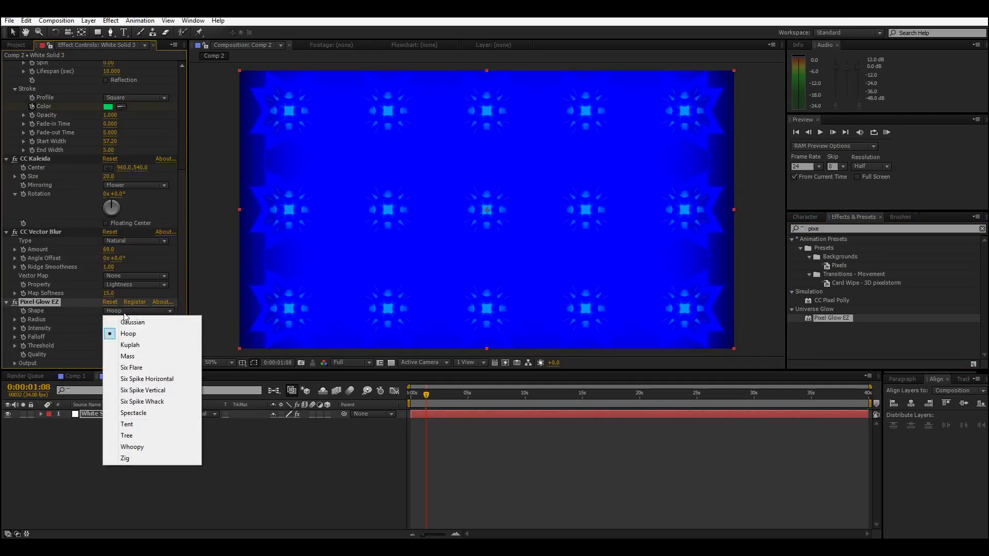
click(142, 345)
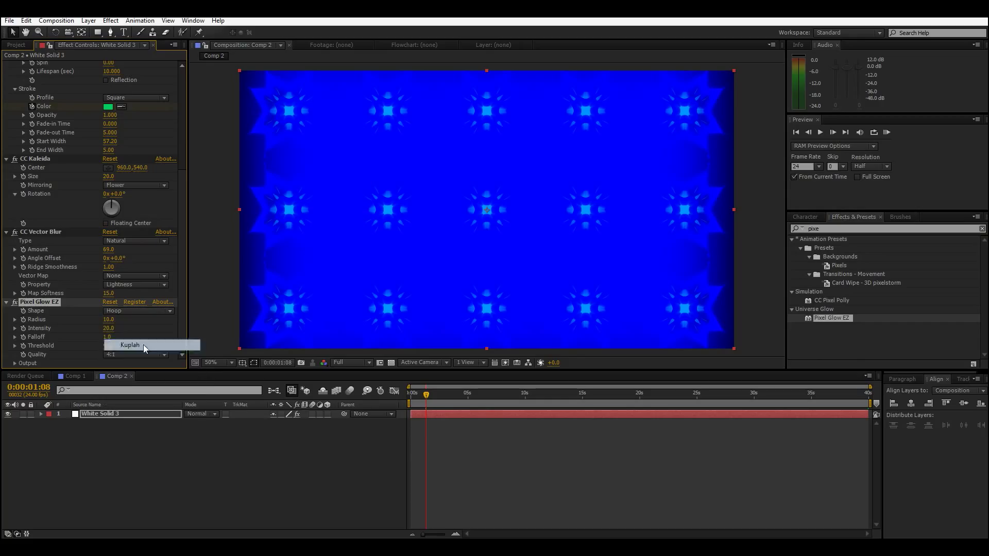
Set the glow Radius to 5.0, trying intensities 18, 15, 16 and 17 before settling on 16.5
drag(113, 326, 106, 322)
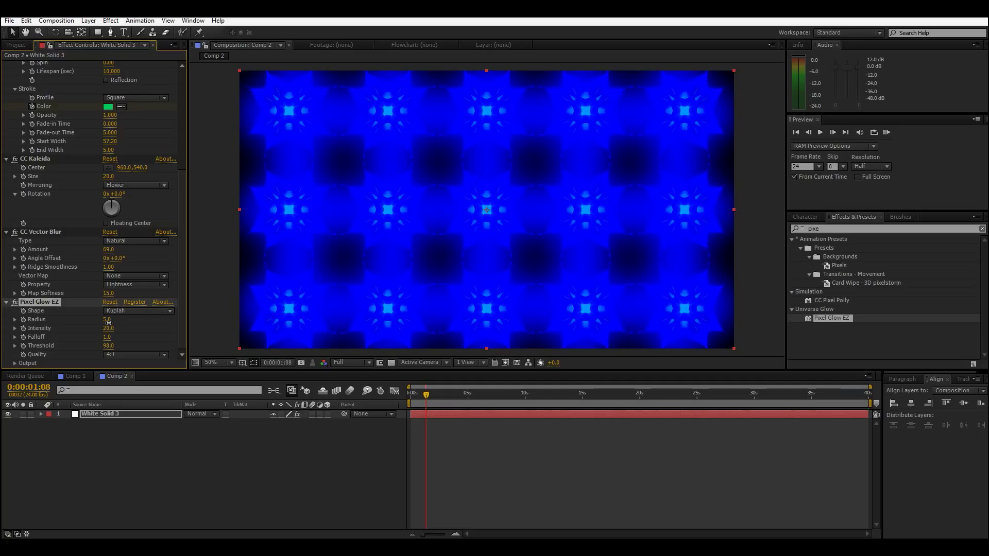
mouse_move(107, 328)
mouse_down()
mouse_move(107, 351)
mouse_move(106, 331)
mouse_up()
click(107, 329)
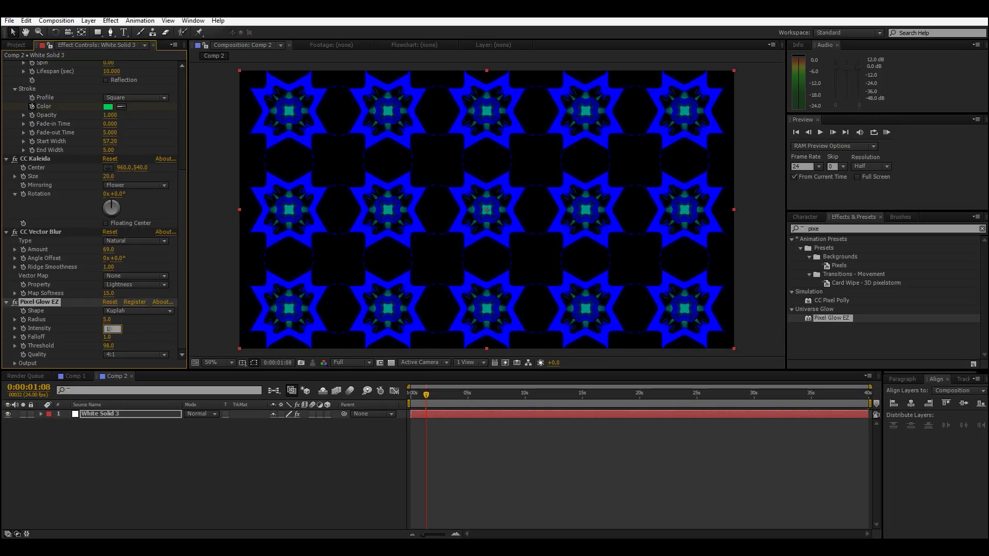
text(18)
key(Return)
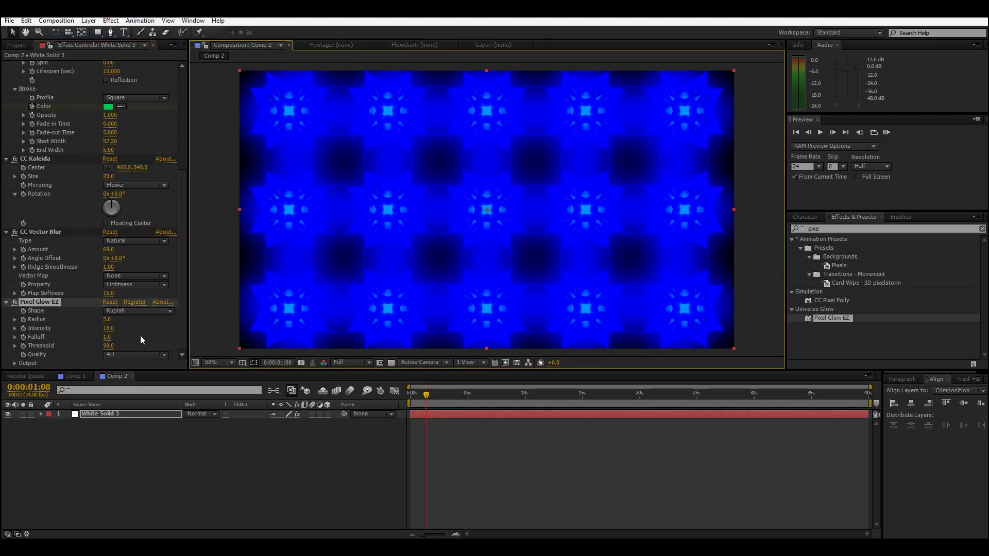
click(108, 328)
text(15)
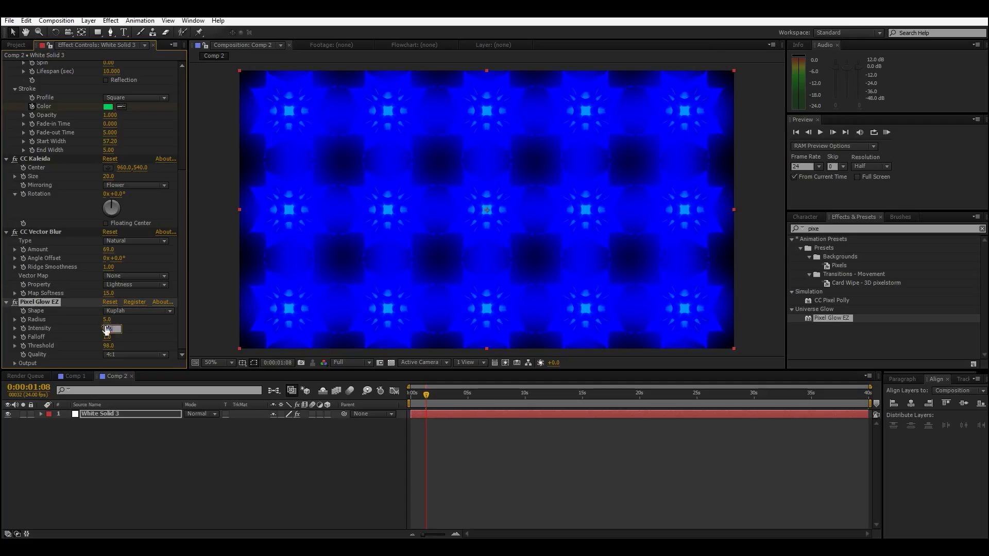
key(Return)
click(108, 330)
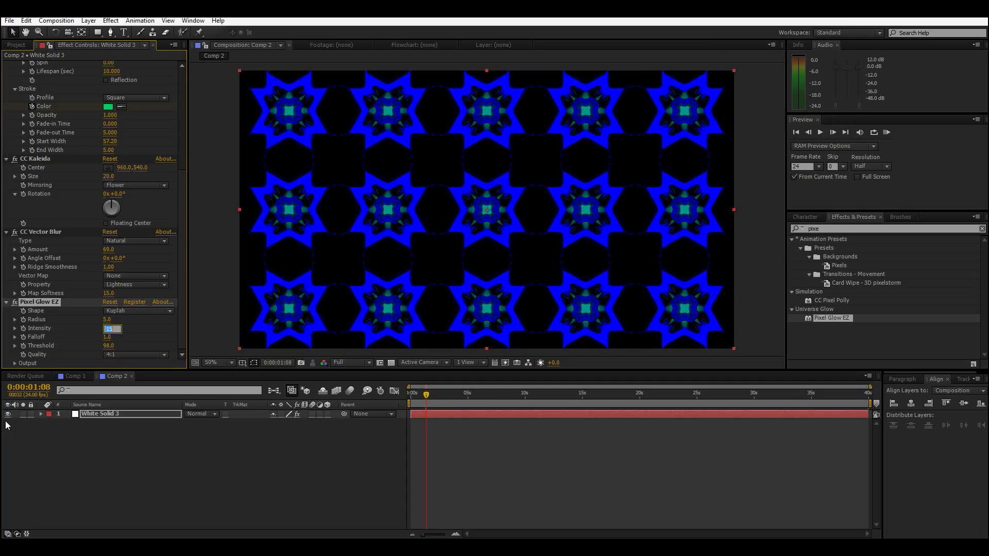
text(16)
key(Return)
click(109, 330)
text(17)
key(Return)
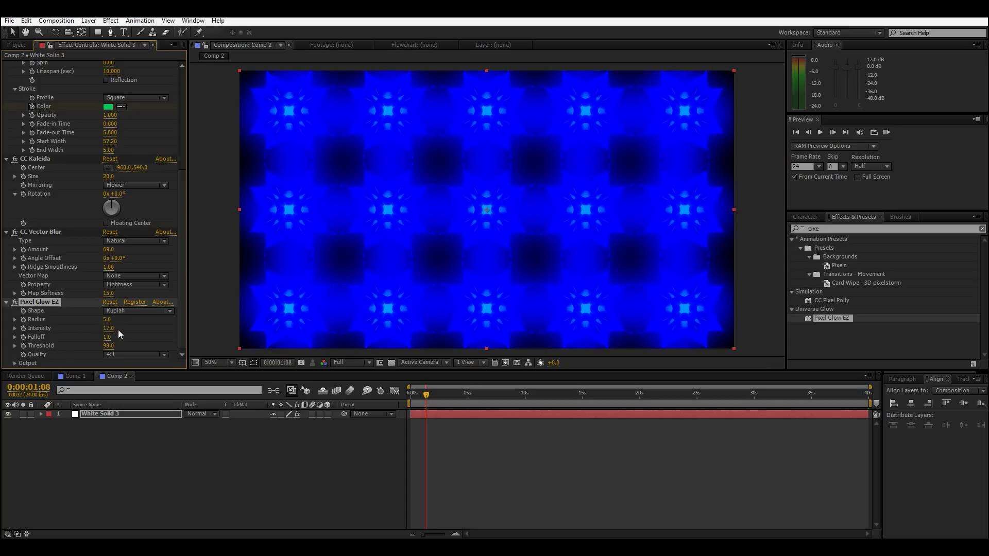
click(108, 328)
text(16.5)
key(Return)
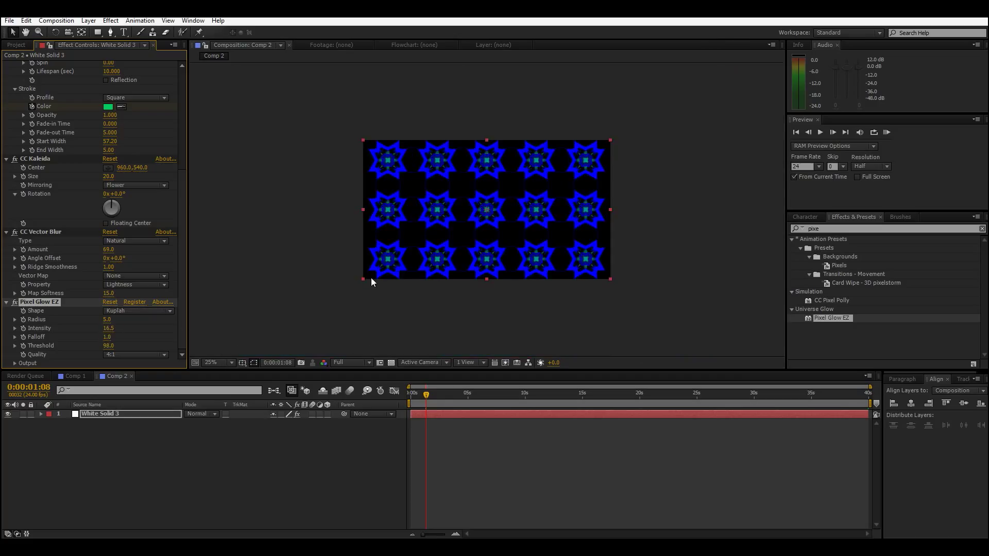
Deselect the layer to view the glowing blue star pattern
click(222, 272)
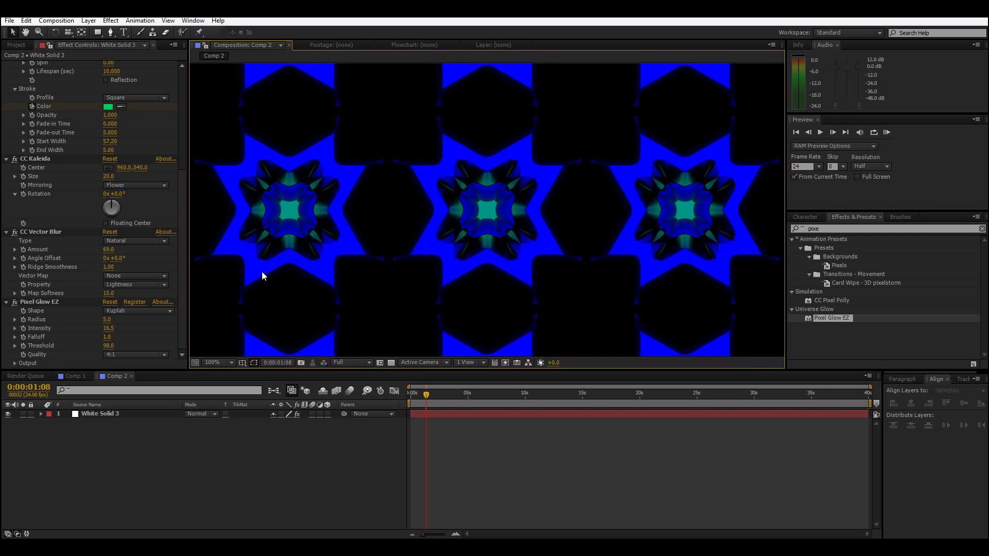
scroll(69, 149, up, 3)
scroll(69, 148, down, 3)
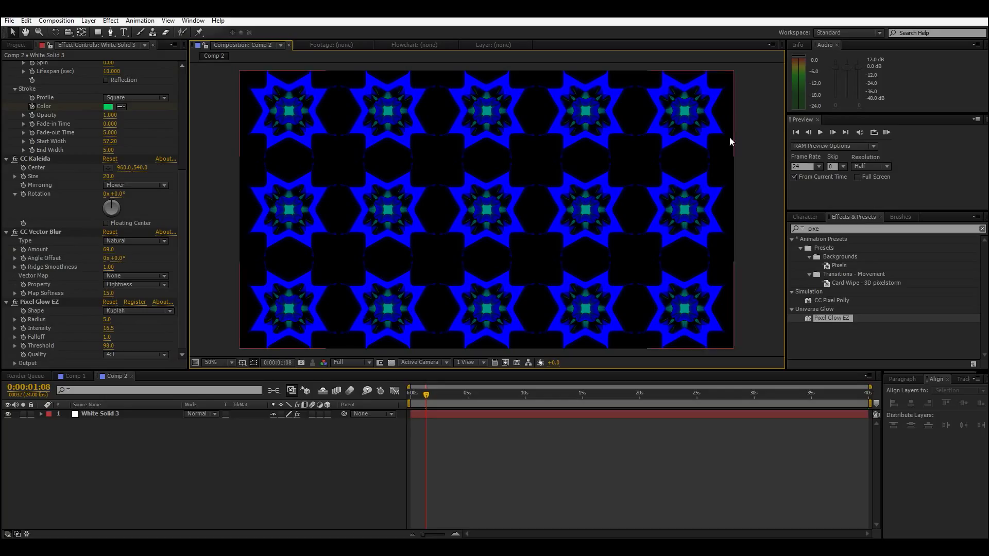
Apply Sharpen to White Solid 3 and set Sharpen Amount to 1031
click(847, 235)
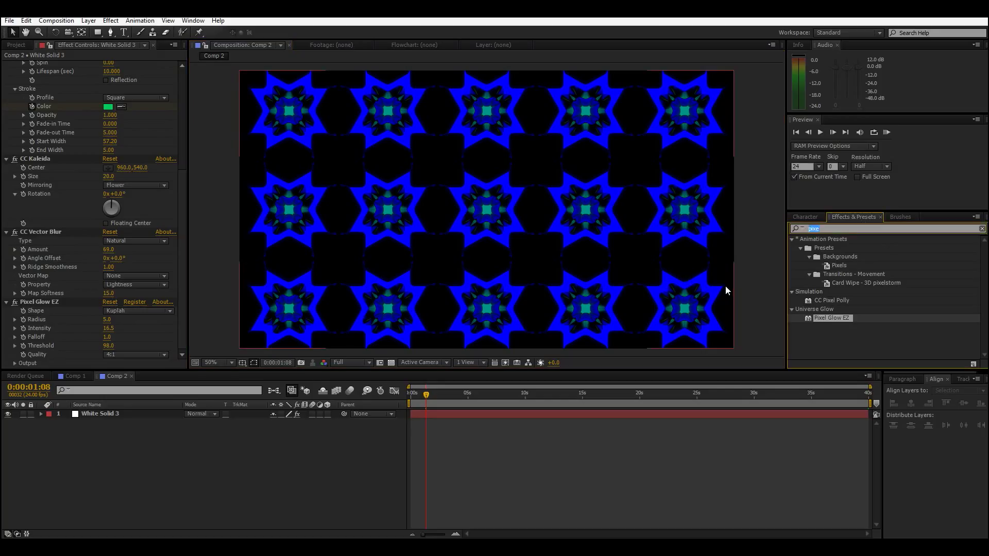
click(847, 232)
text(sharpe)
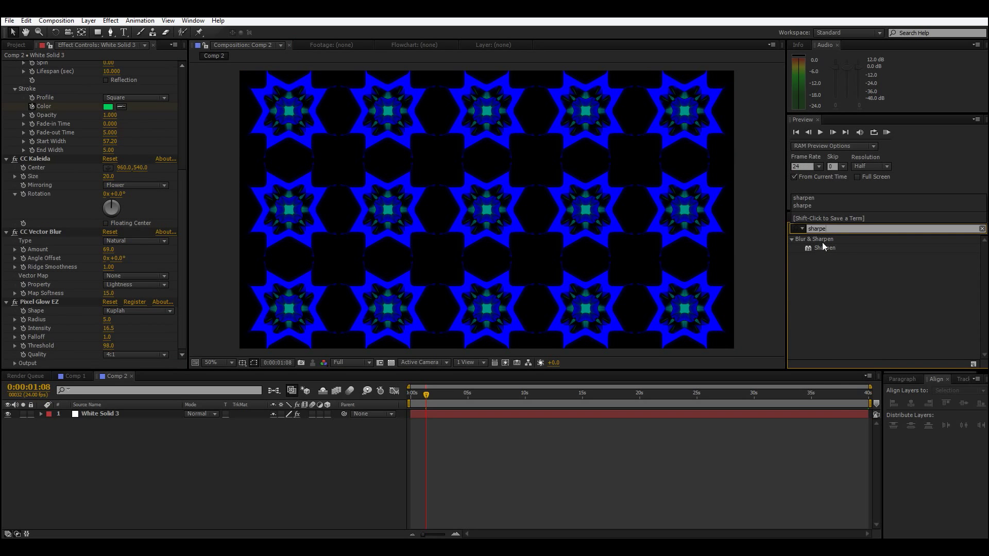
drag(823, 246, 130, 364)
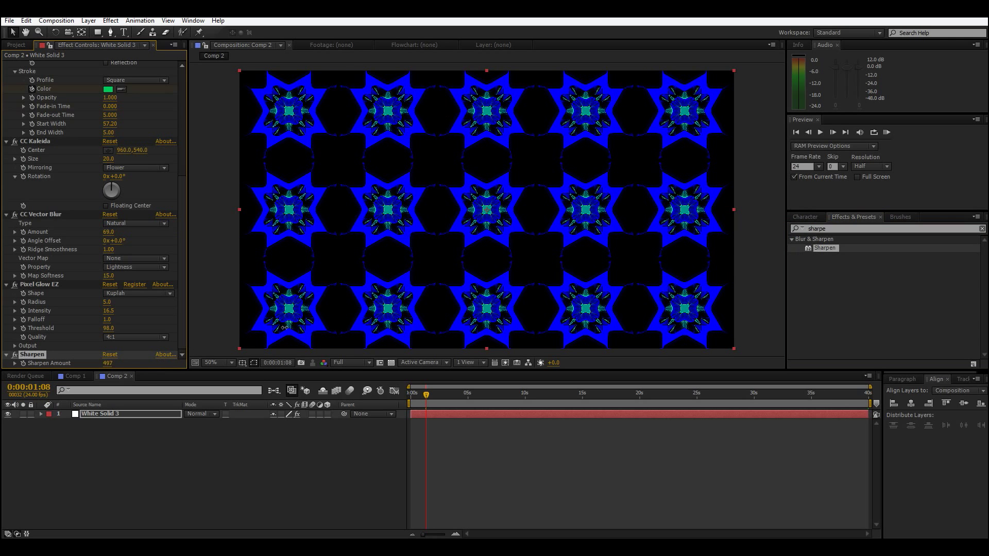
drag(287, 323, 217, 346)
drag(385, 307, 790, 227)
drag(542, 270, 451, 261)
drag(500, 234, 505, 233)
Apply Color Emboss to White Solid 3 and raise Relief to 2.40
click(839, 229)
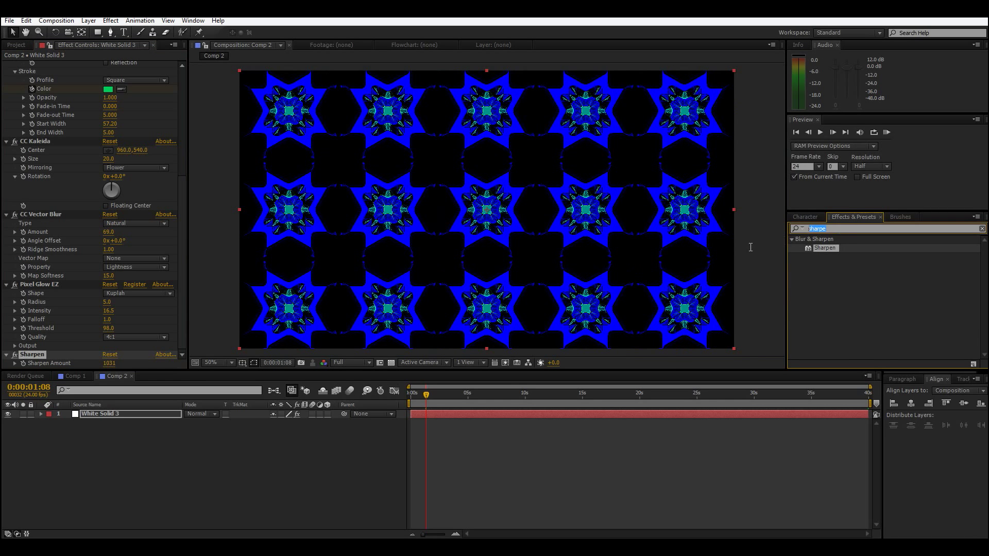
text(col)
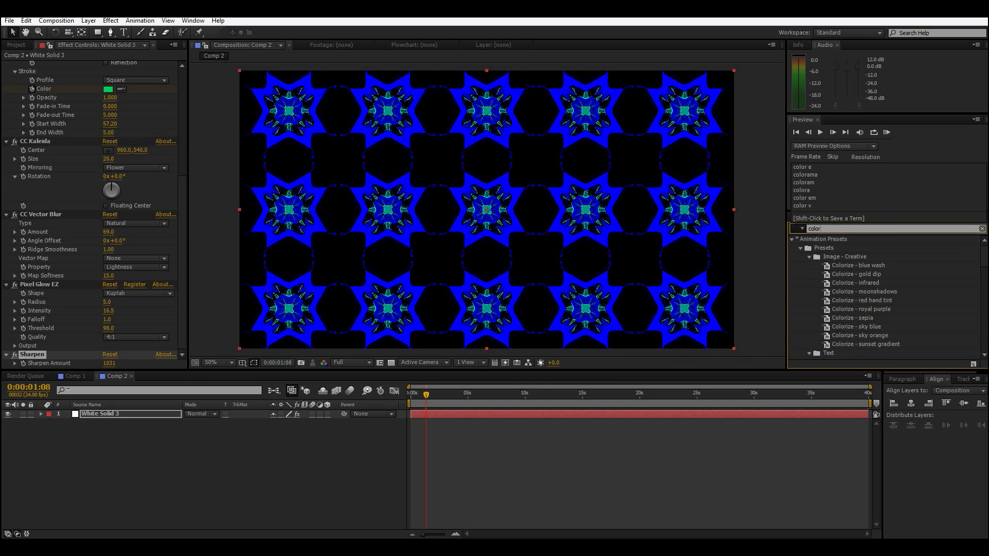
text(or em)
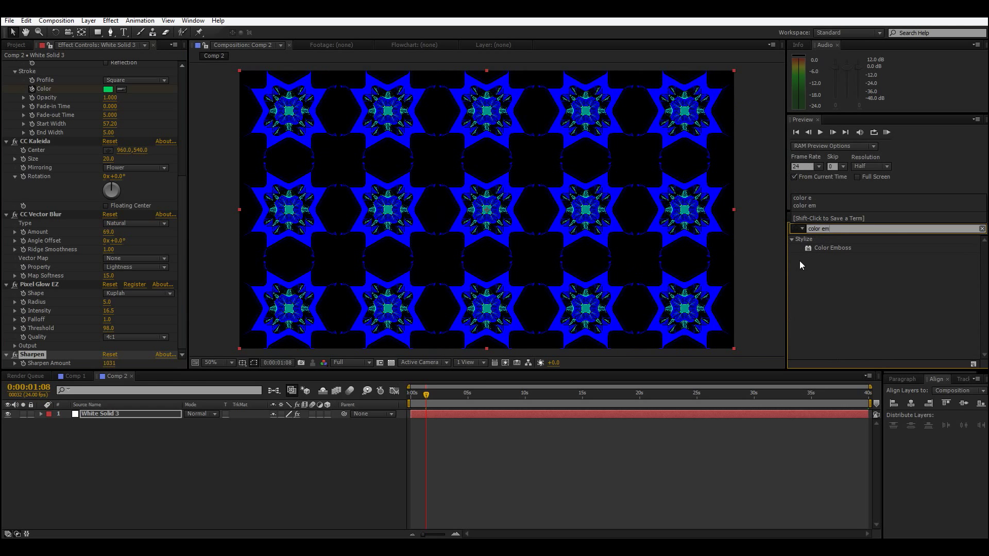
drag(828, 252, 143, 367)
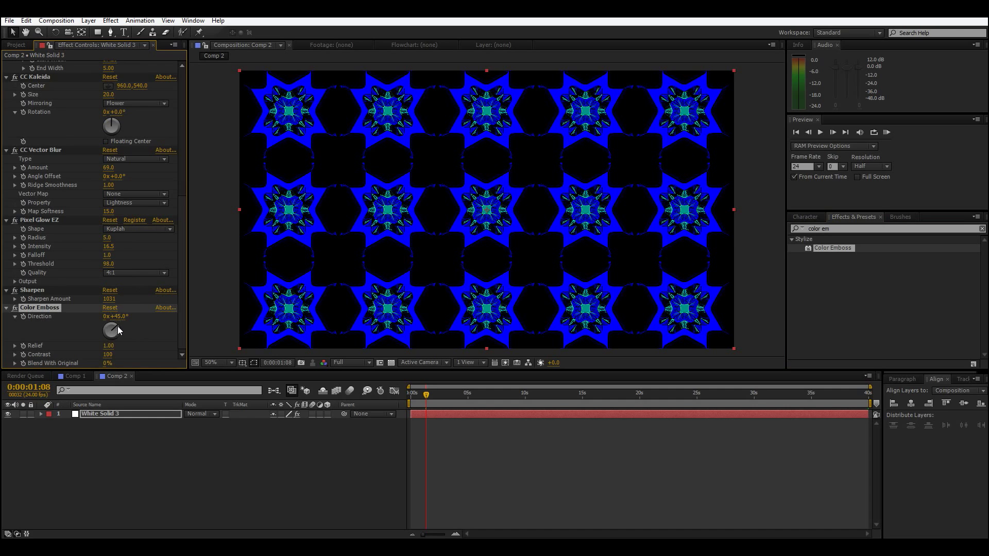
drag(109, 345, 127, 355)
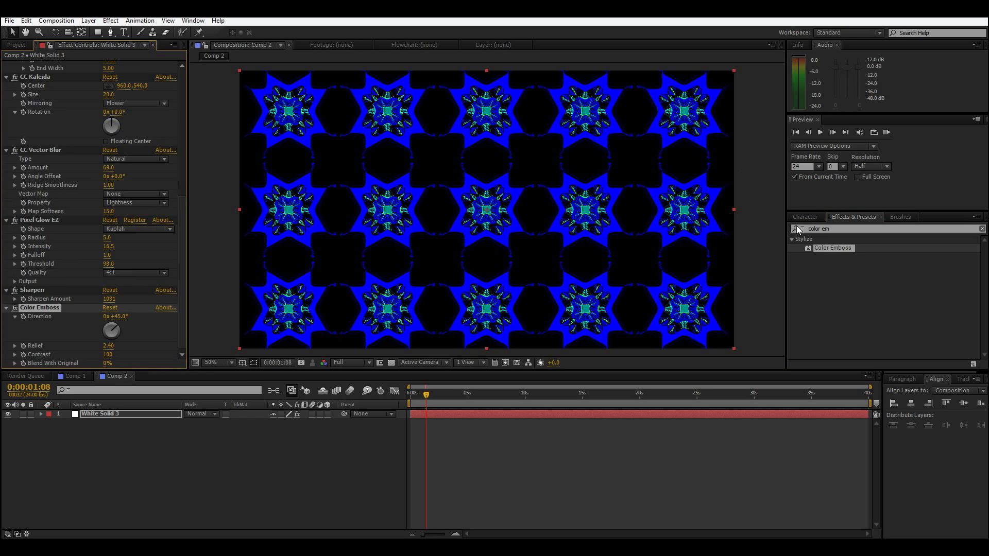
Add CC Radial Fast Blur to White Solid 3 for a radial blur of the stars
key(ctrl+5)
text(radial)
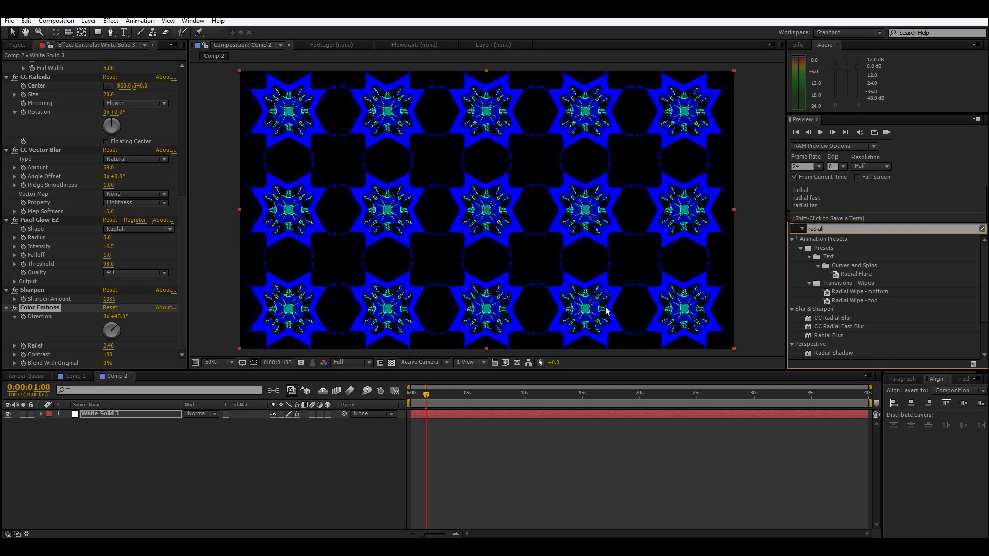
click(845, 328)
drag(836, 332, 120, 352)
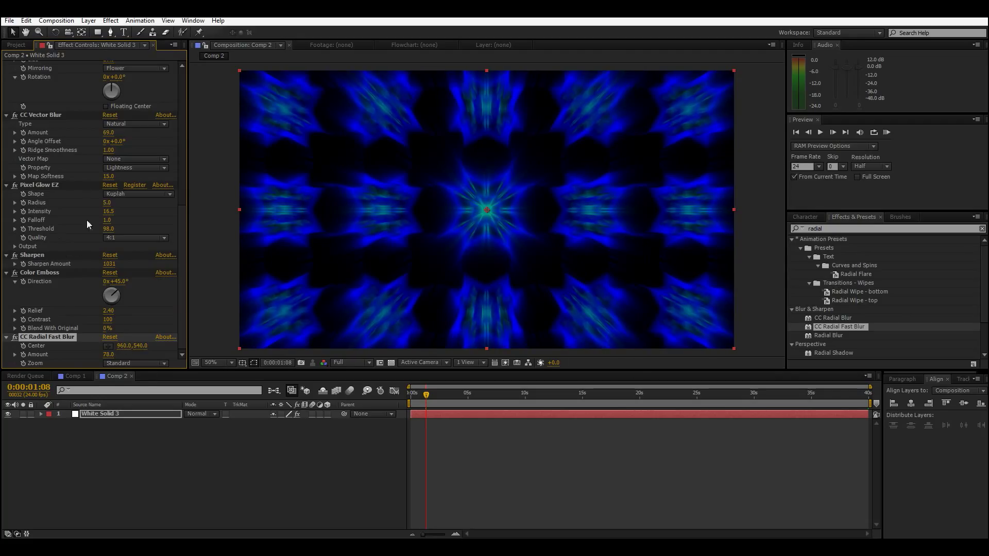
scroll(96, 213, up, 6)
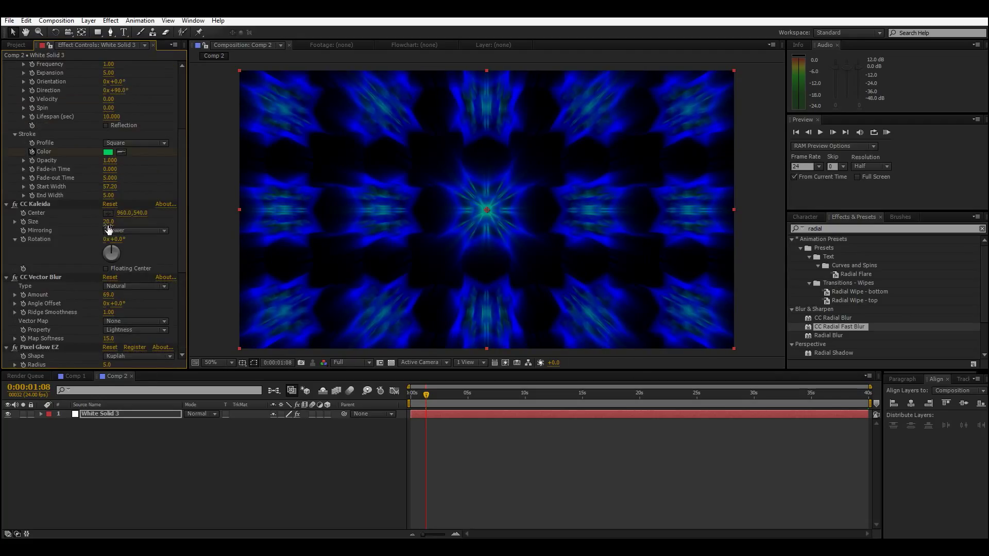
Enlarge CC Kaleida Size to 27.4 and set Radio Waves Expansion 9.40 and Spin 22.00
drag(108, 221, 154, 220)
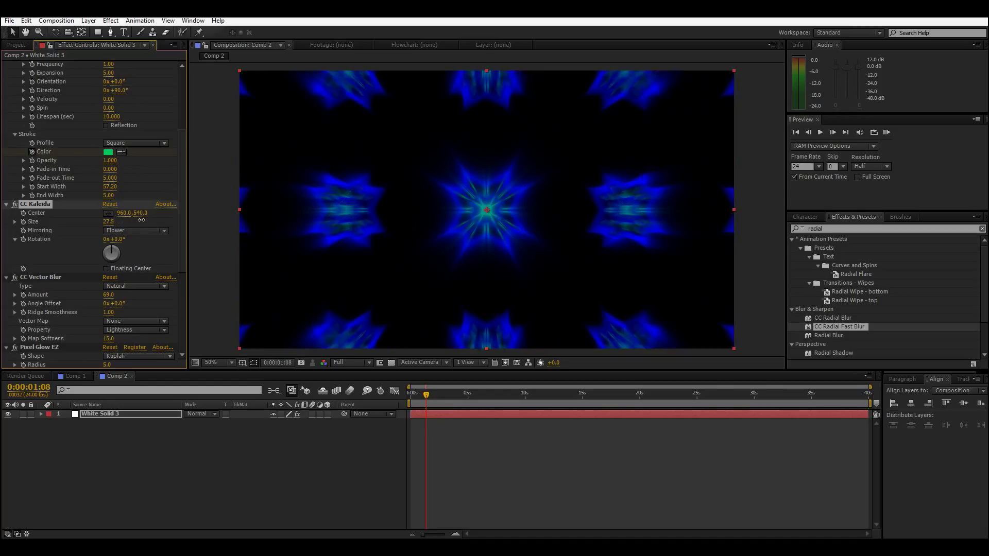
scroll(112, 206, up, 5)
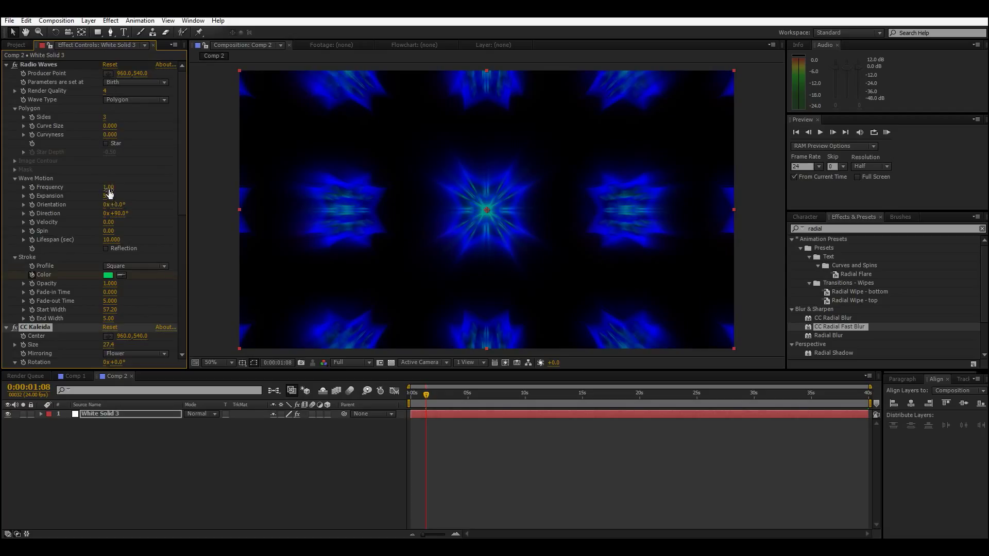
mouse_move(110, 196)
mouse_down()
mouse_move(127, 196)
mouse_move(105, 193)
mouse_move(115, 203)
mouse_up()
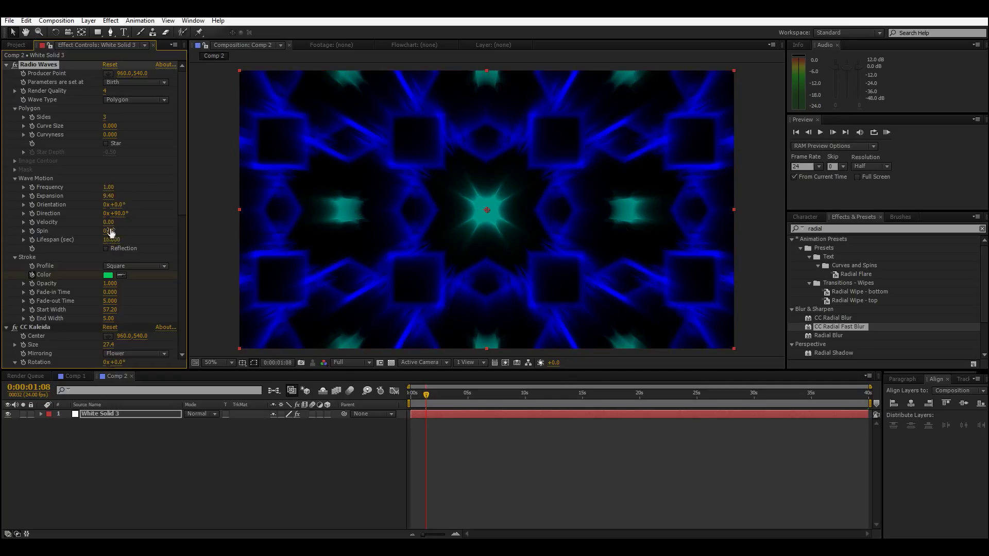
drag(109, 231, 121, 233)
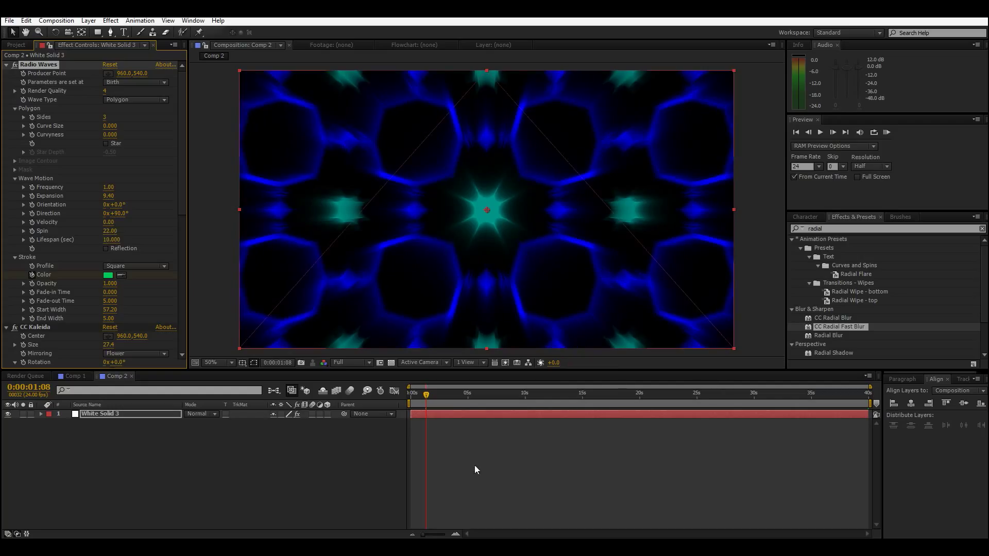
Scrub the time indicator to a later frame to check the teal-blue lattice
mouse_move(430, 400)
mouse_down()
mouse_move(454, 395)
mouse_move(415, 398)
mouse_move(431, 399)
mouse_up()
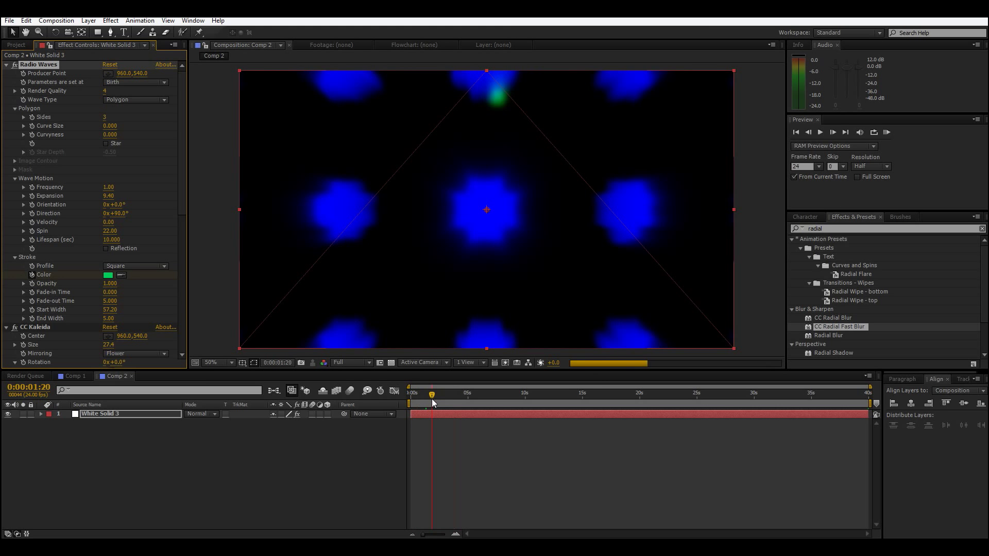
scroll(94, 313, down, 10)
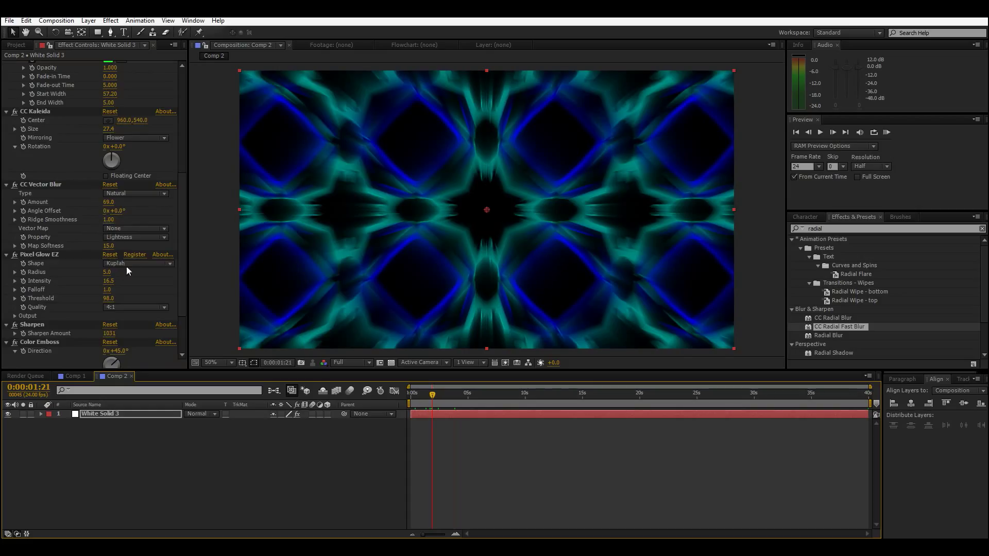
scroll(121, 232, up, 3)
Try Flip Flop and Flipper mirroring, nudge Size to 27.8, and settle on Wheel mirroring
click(129, 185)
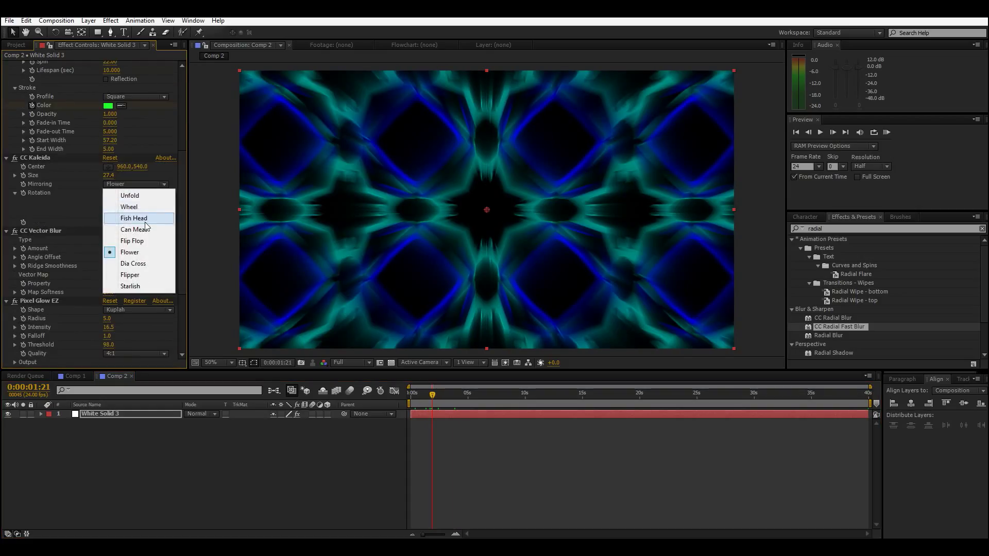
click(145, 241)
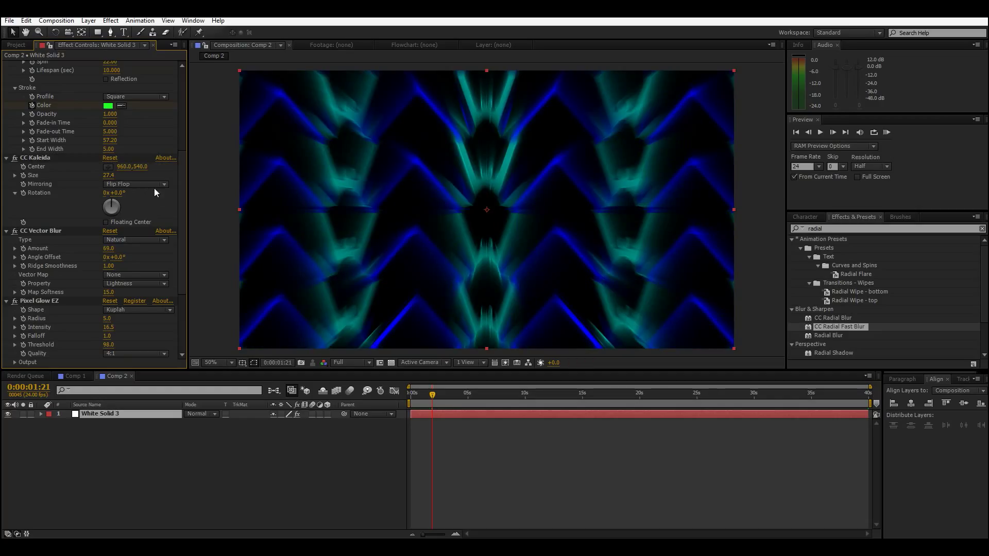
click(152, 186)
click(140, 275)
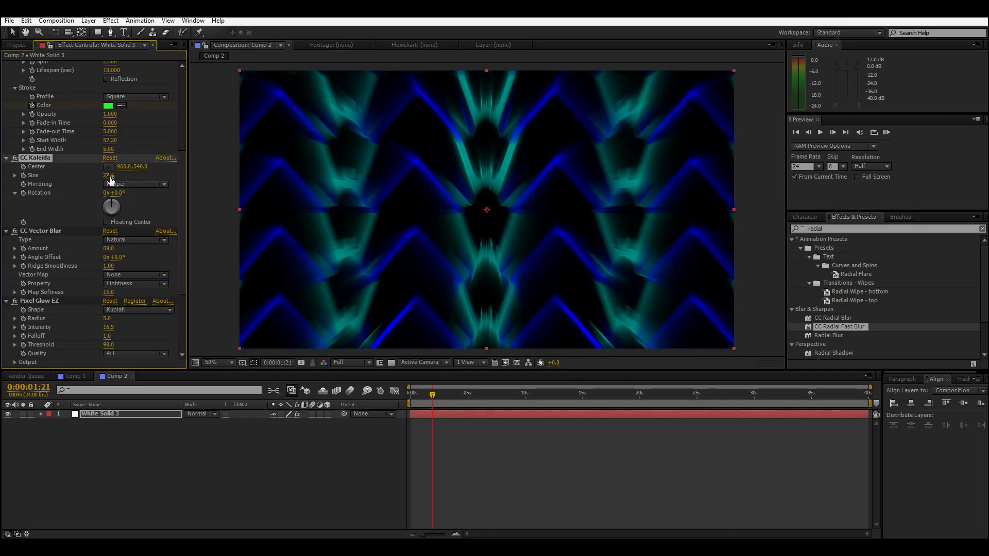
drag(109, 176, 123, 181)
click(134, 184)
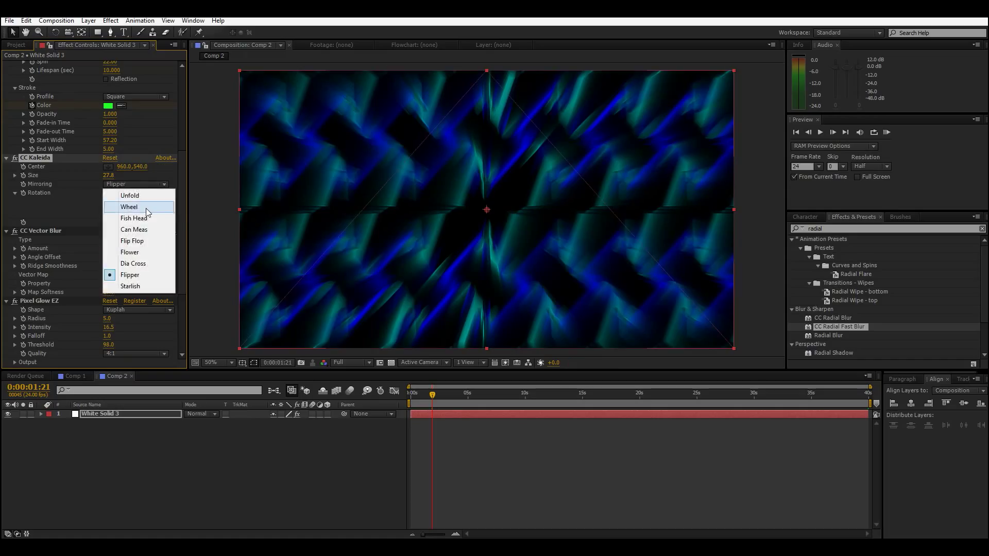
click(147, 208)
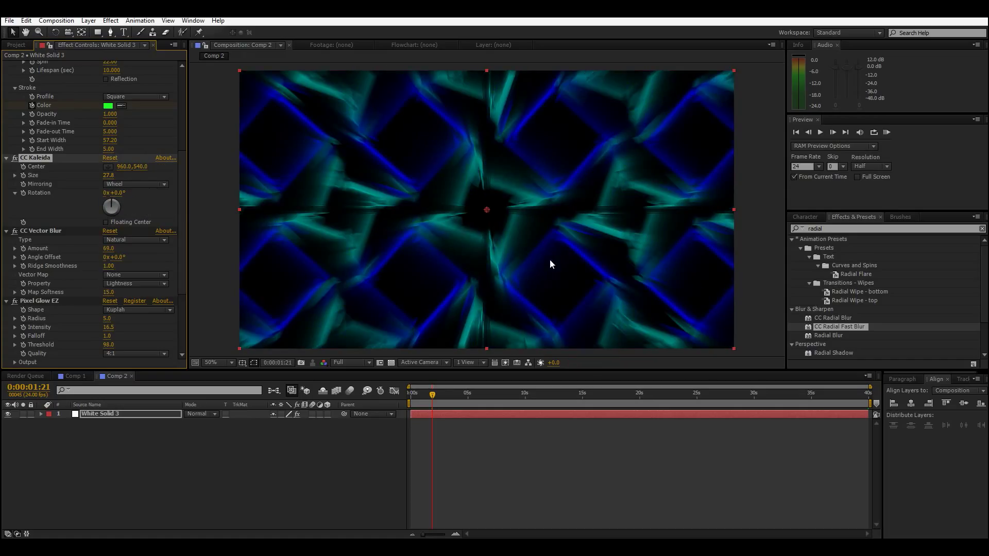
Preview the composition at Quarter resolution, stopping at 0:00:03:04
key(space)
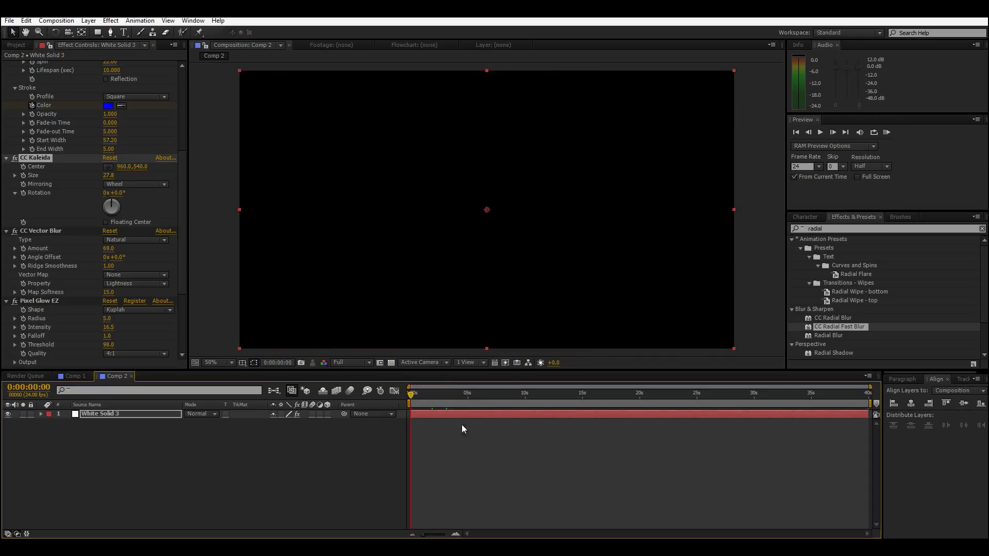
click(347, 365)
click(361, 424)
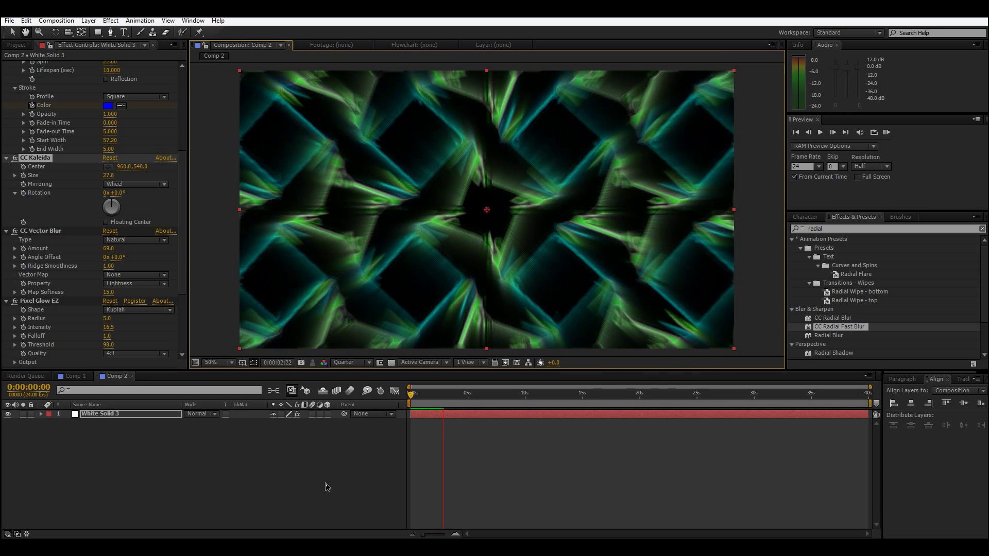
key(space)
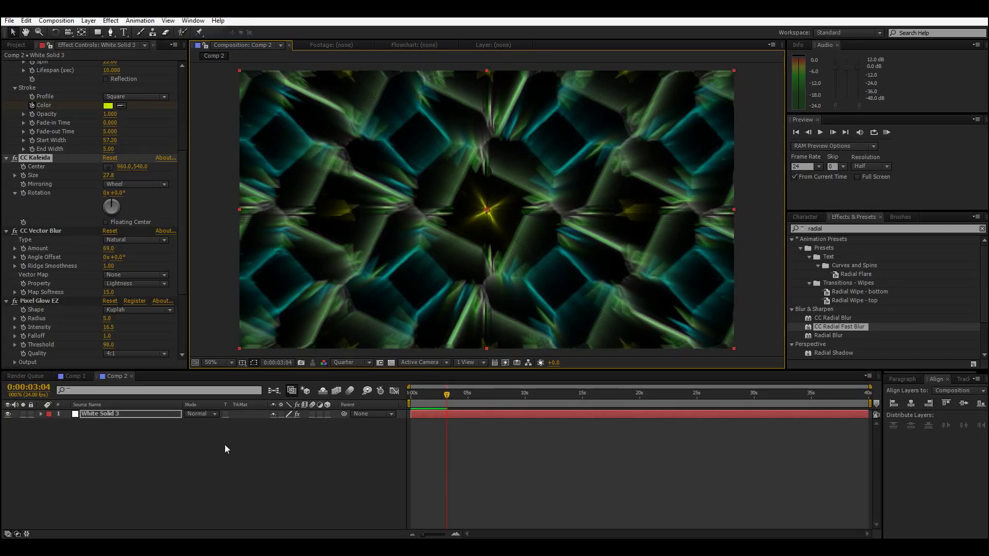
click(352, 362)
Restore Full resolution and apply Find Edges from Effects & Presets with Invert on
click(354, 384)
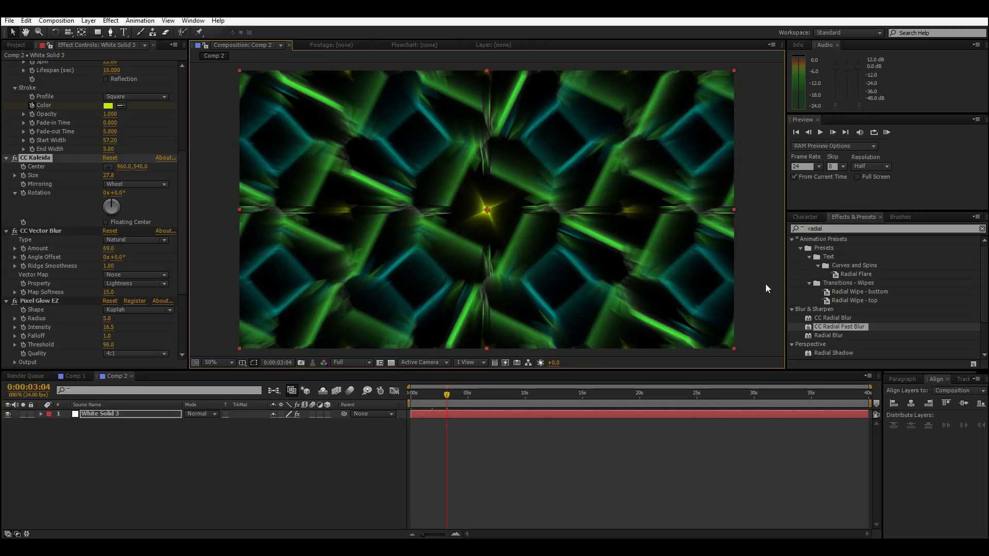
click(762, 270)
key(ctrl+5)
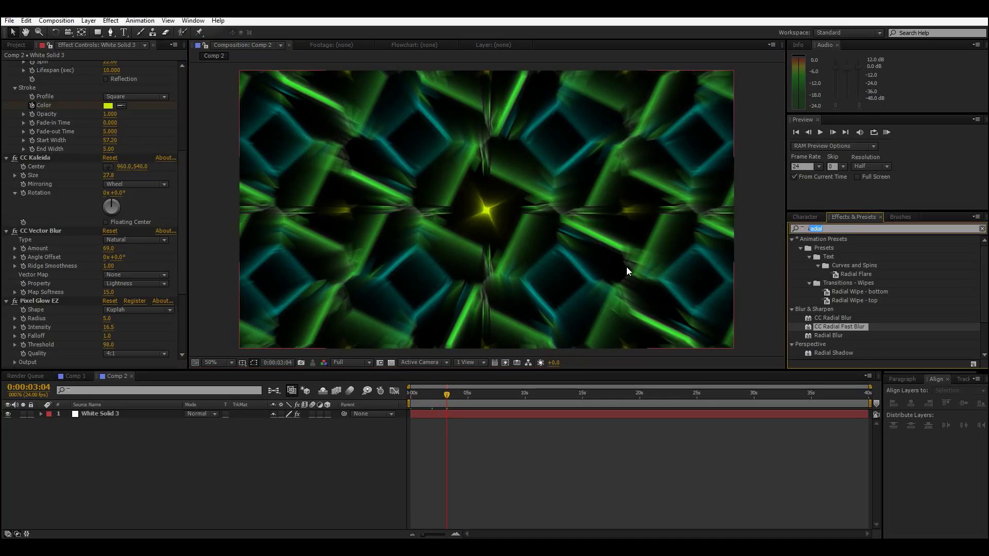
text(find)
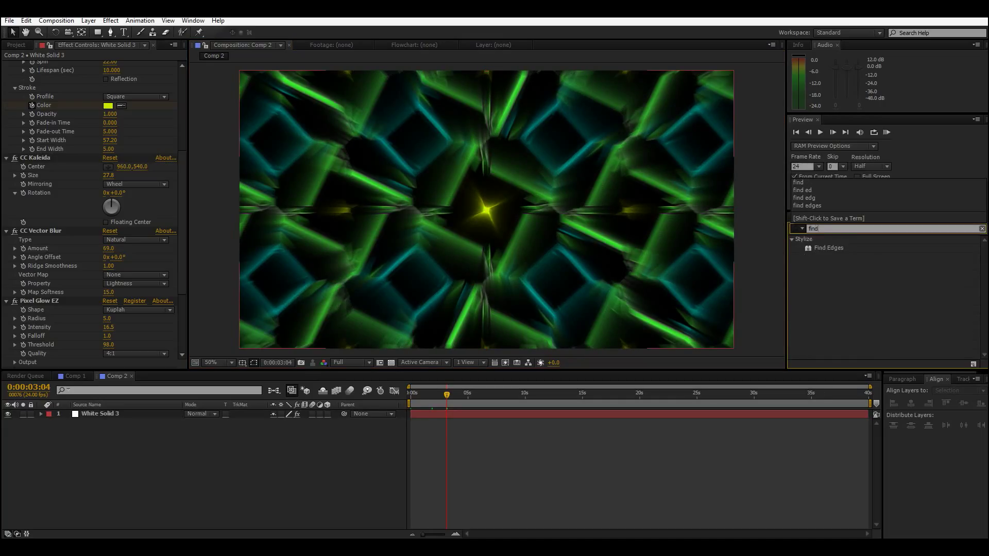
drag(825, 248, 73, 363)
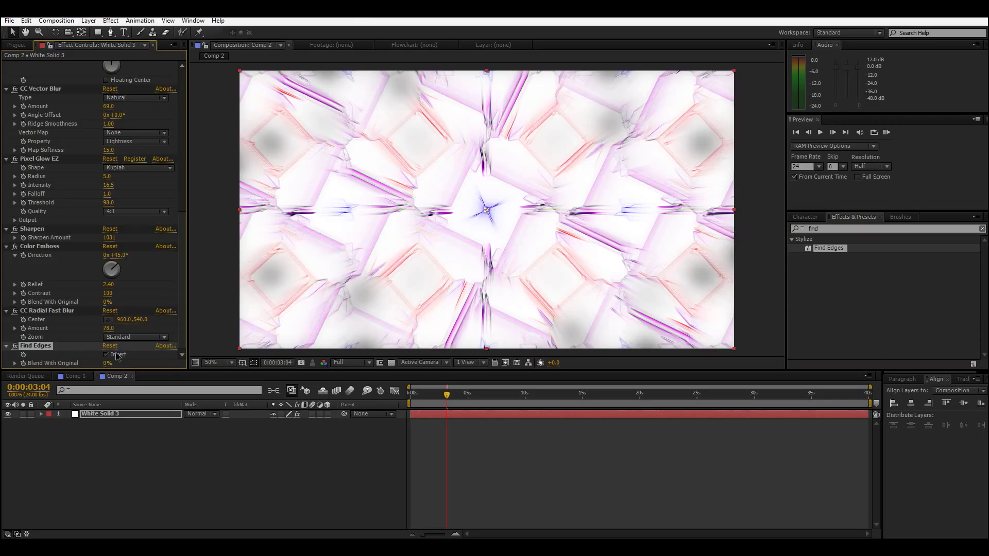
click(116, 354)
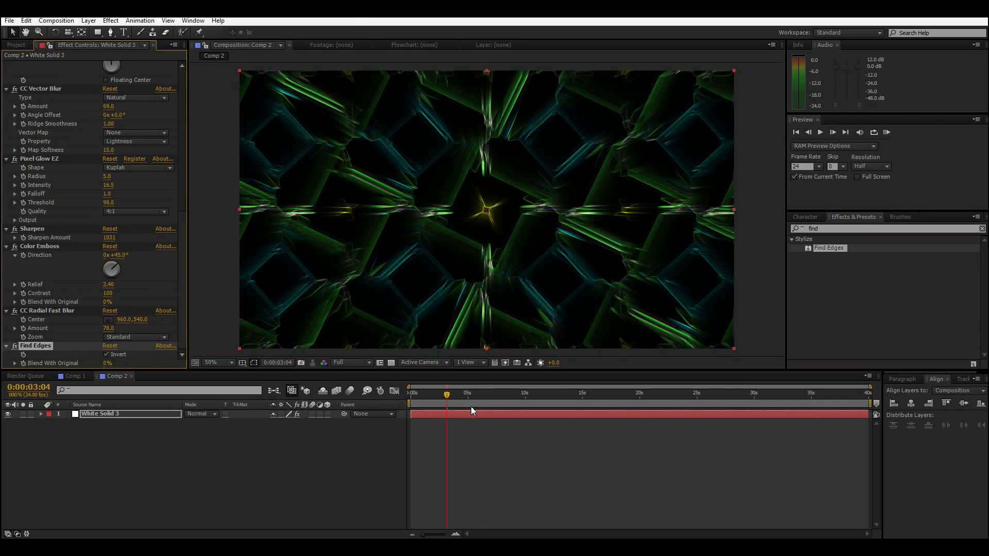
Scrub to 0:00:04:12 and zoom in and out to inspect the inverted edges
click(478, 395)
drag(478, 397, 462, 397)
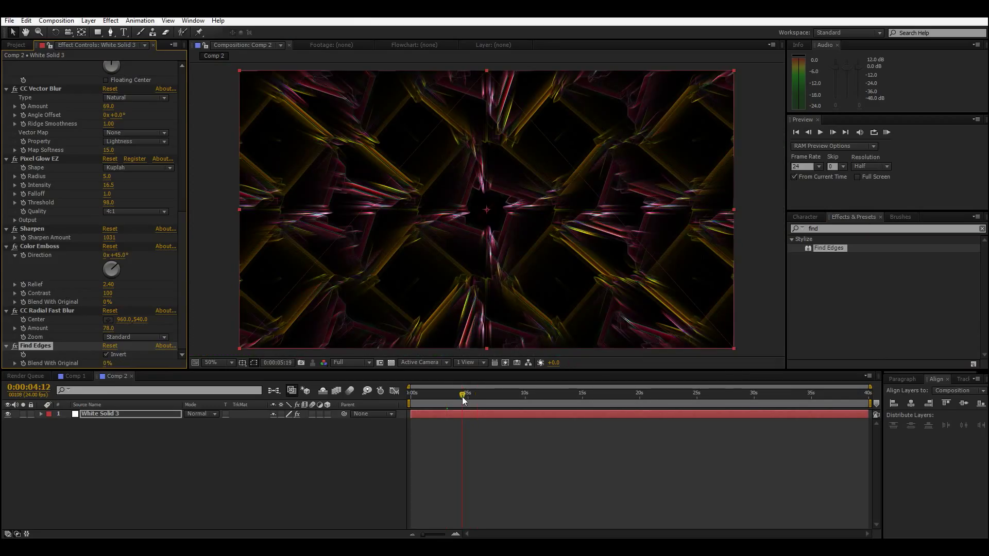
key(period)
key(period)
key(comma)
key(comma)
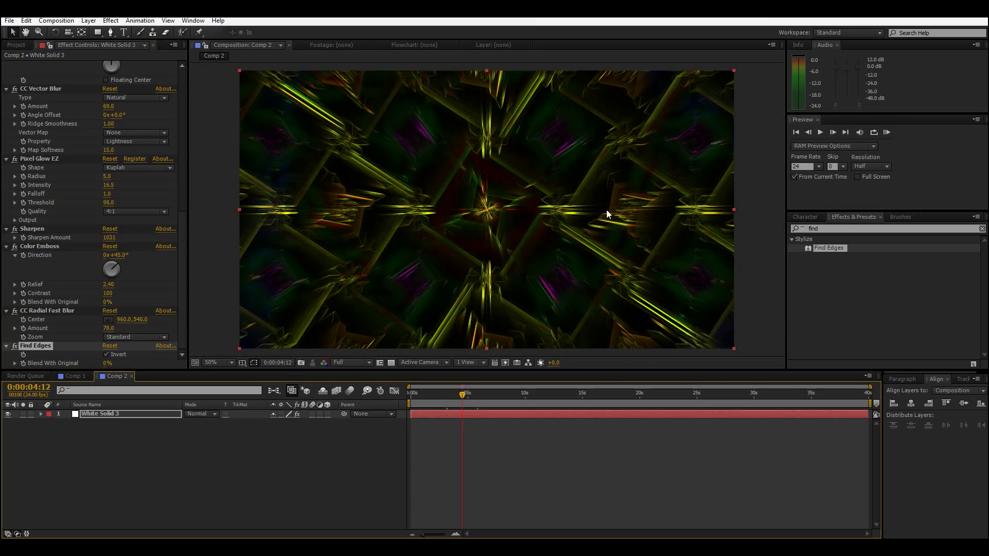
click(845, 230)
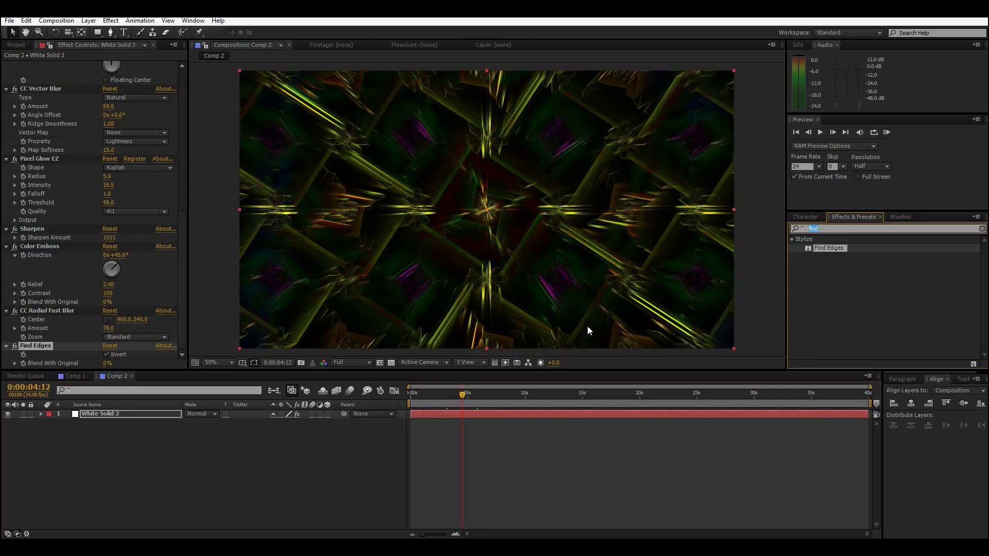
Apply a second Pixel Glow EZ below Find Edges and move the time back to 0:00:03:11
text(pixe)
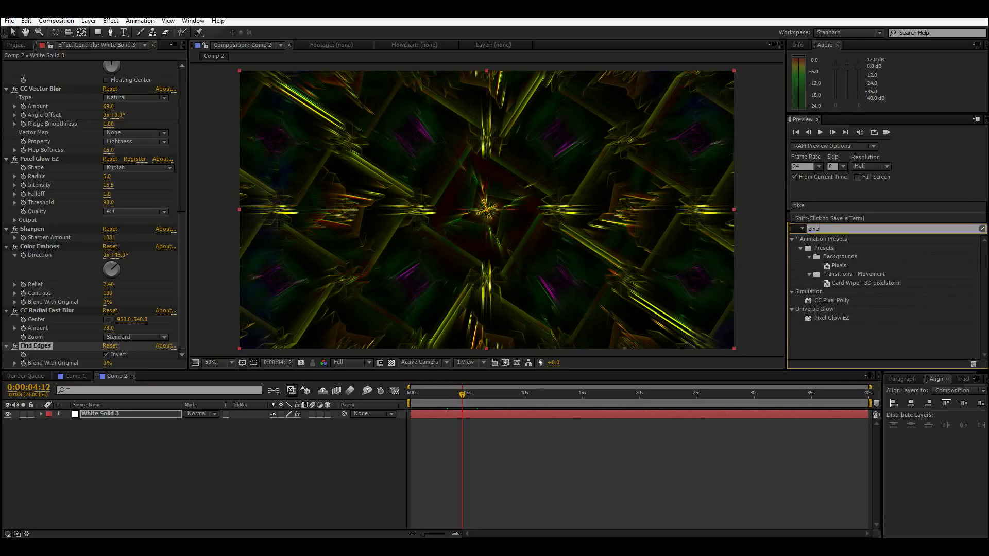
click(842, 319)
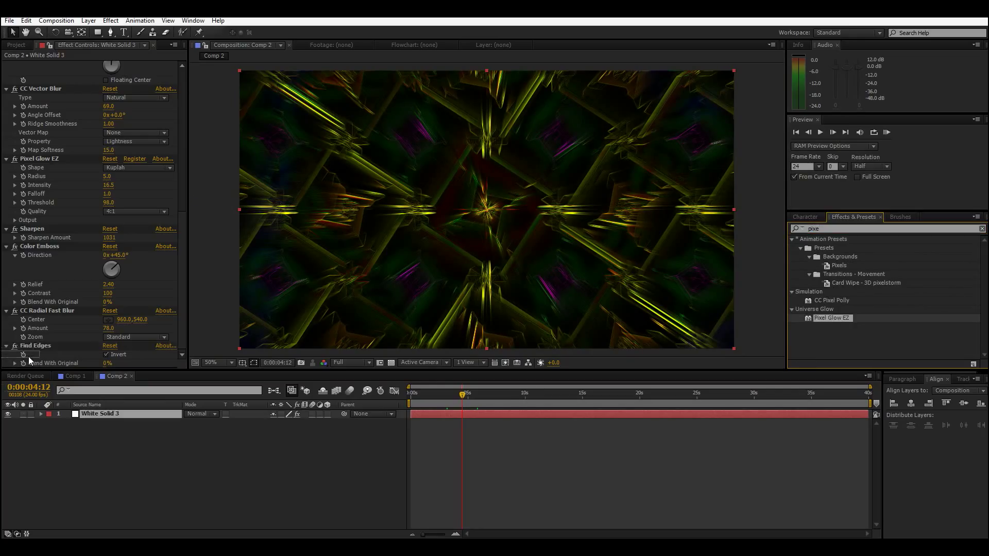
drag(29, 360, 28, 360)
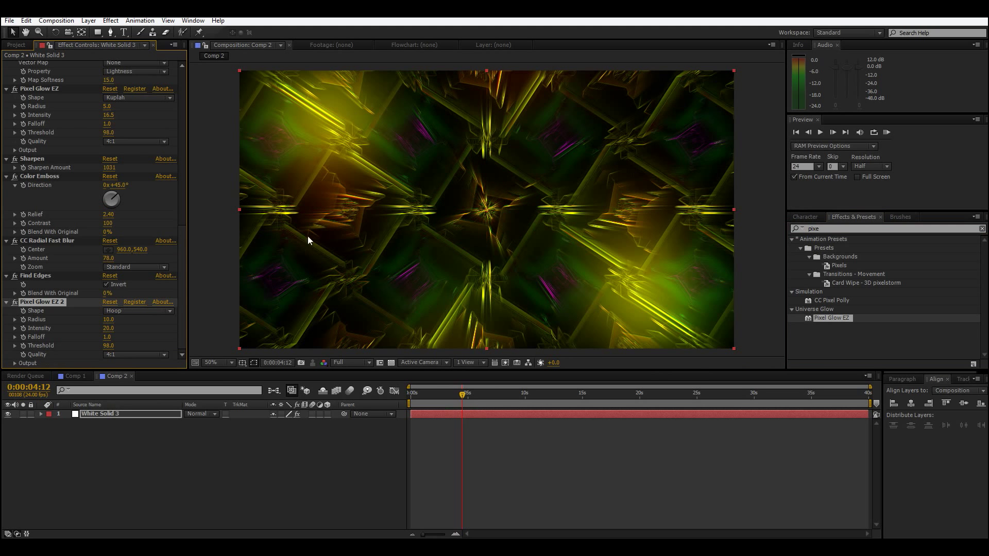
key(comma)
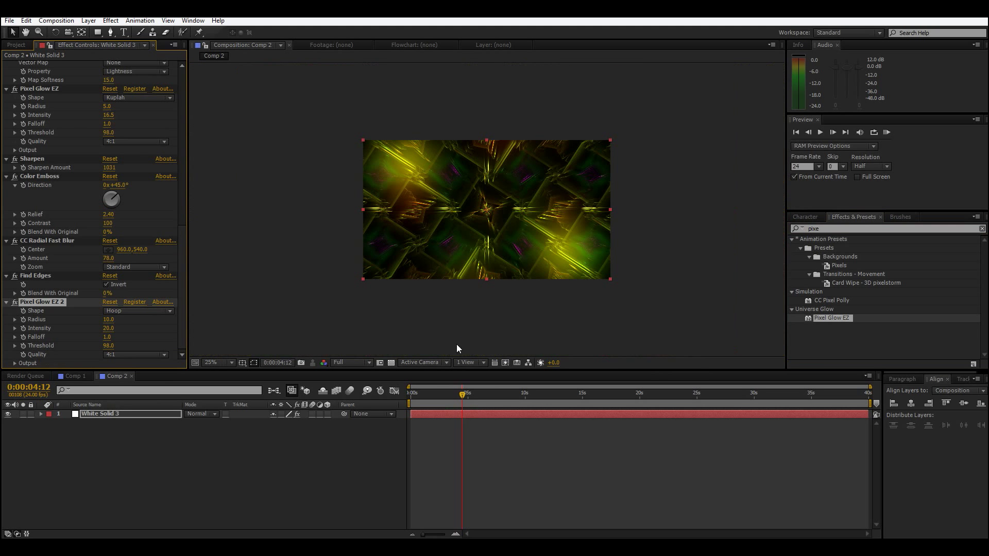
key(period)
drag(462, 394, 438, 397)
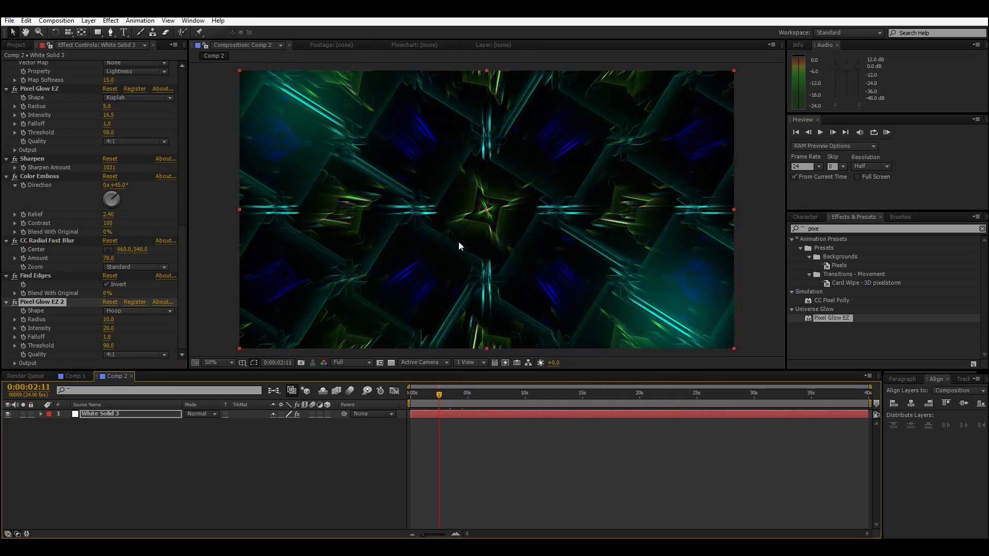
scroll(61, 170, up, 10)
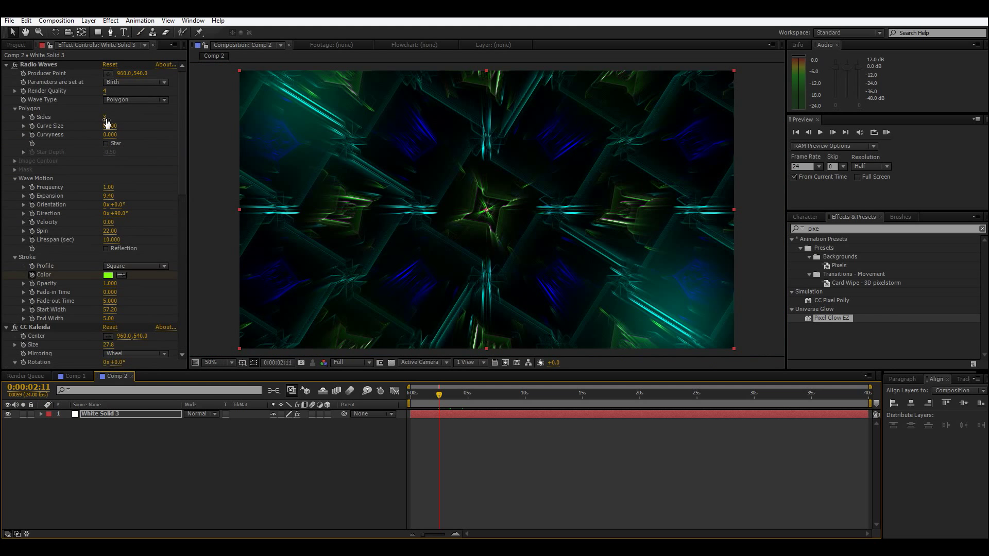
Raise Radio Waves Curve Size to 0.320 and try 8, then 4 polygon sides
drag(109, 126, 128, 125)
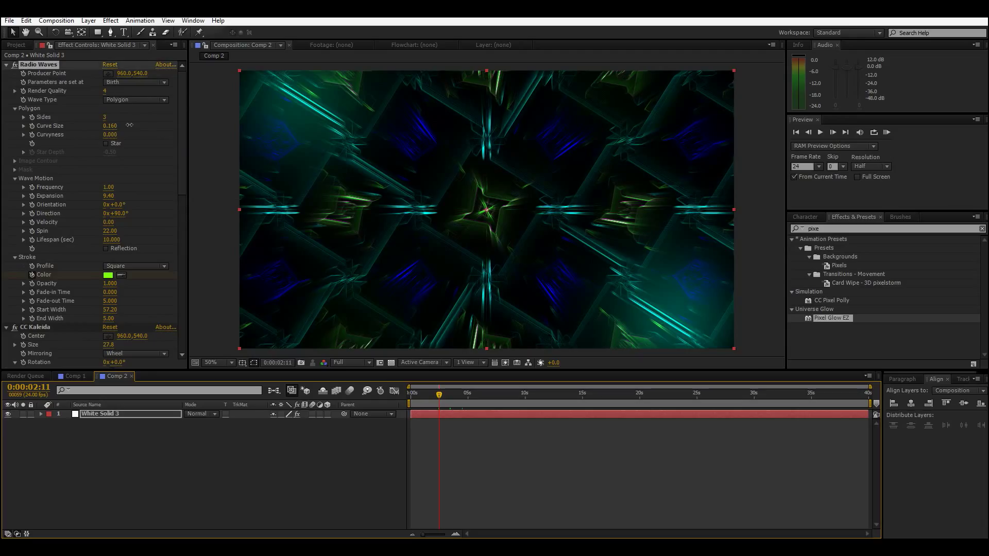
click(94, 131)
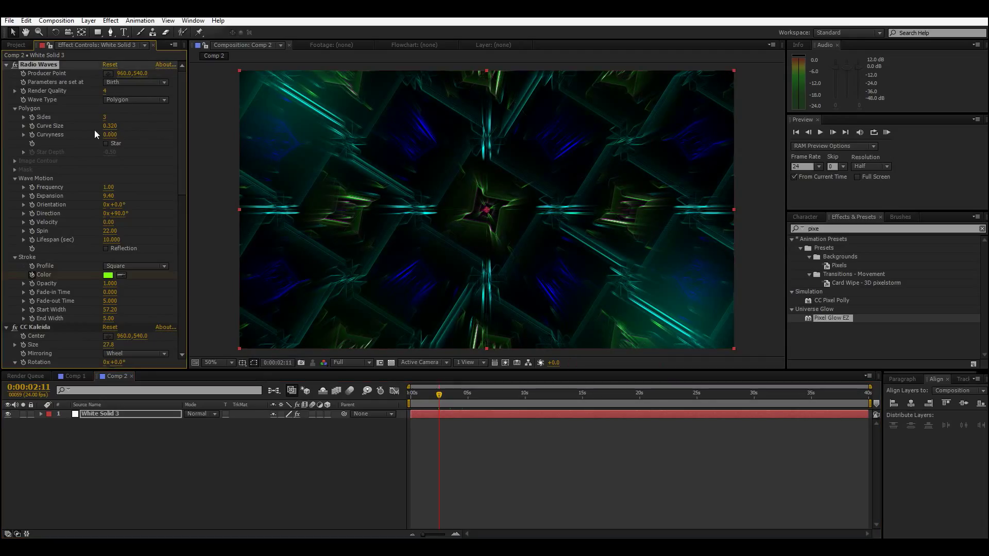
mouse_move(105, 122)
mouse_down()
mouse_move(114, 122)
mouse_move(97, 118)
mouse_up()
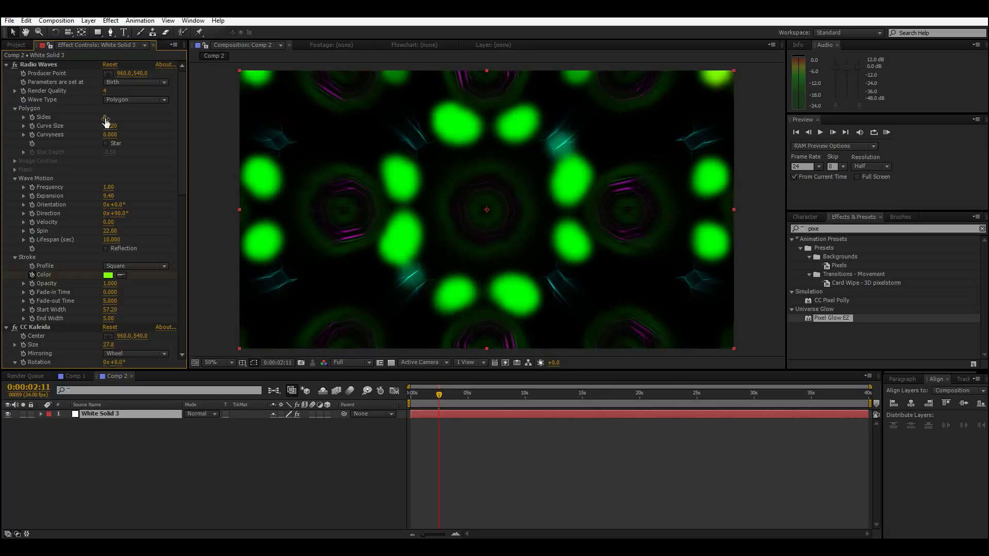
click(105, 117)
text(4)
key(Return)
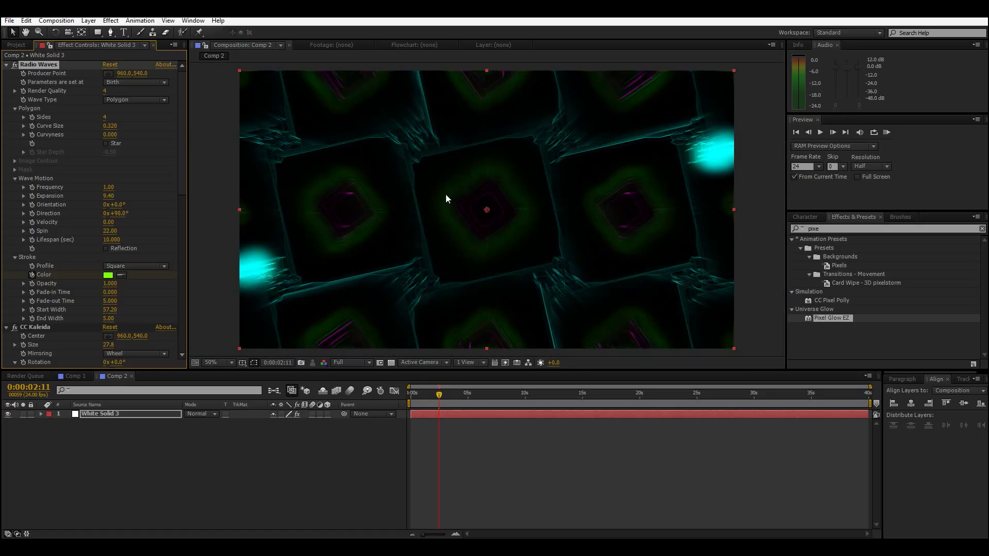
Check the animation, settle on 3 polygon sides, and raise Velocity to 9.00 at 100% view
click(433, 398)
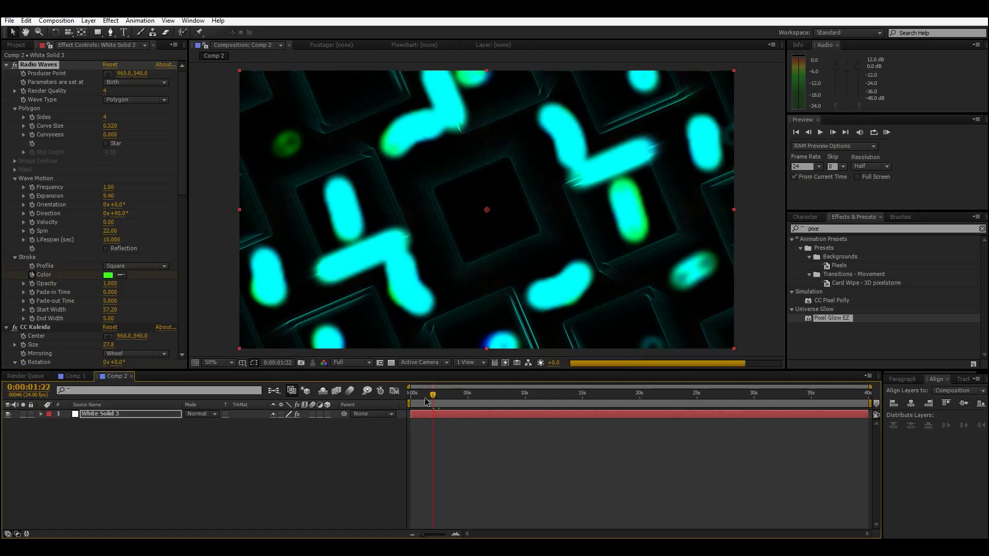
drag(440, 400, 447, 403)
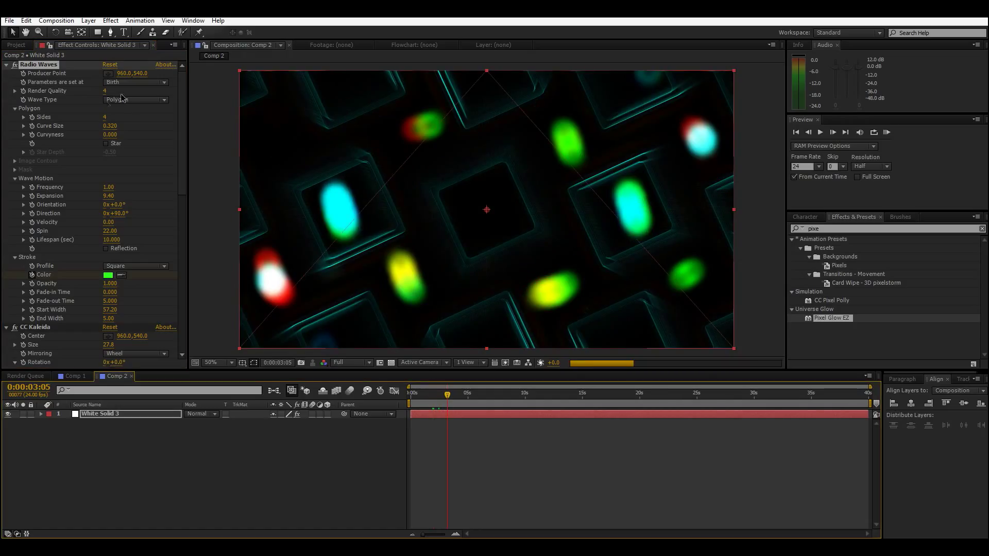
click(106, 118)
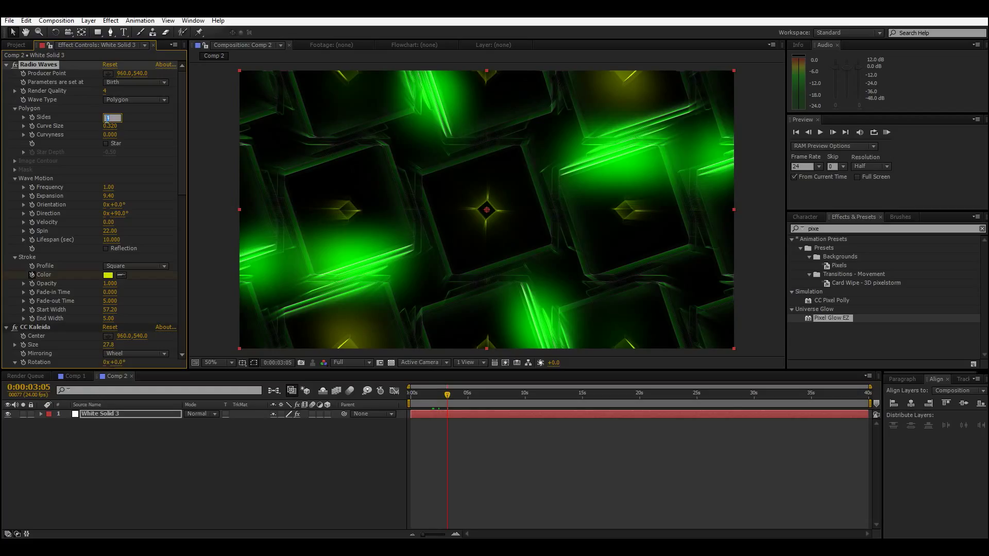
text(3)
key(Return)
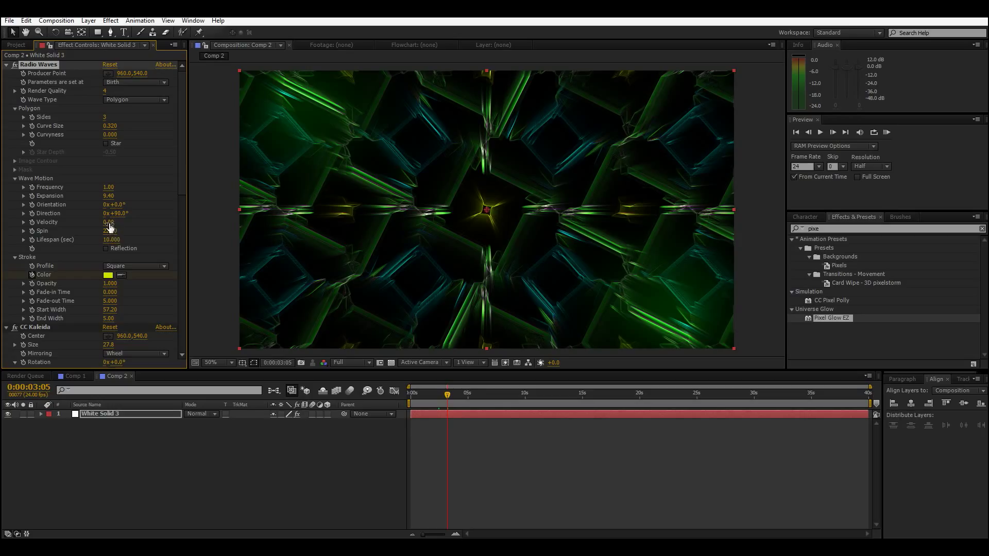
drag(109, 227, 110, 227)
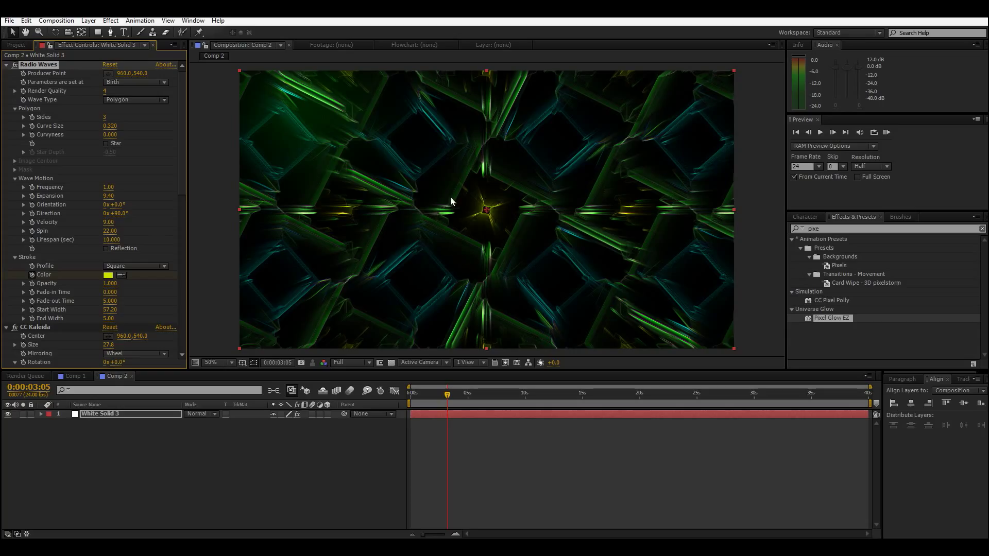
key(slash)
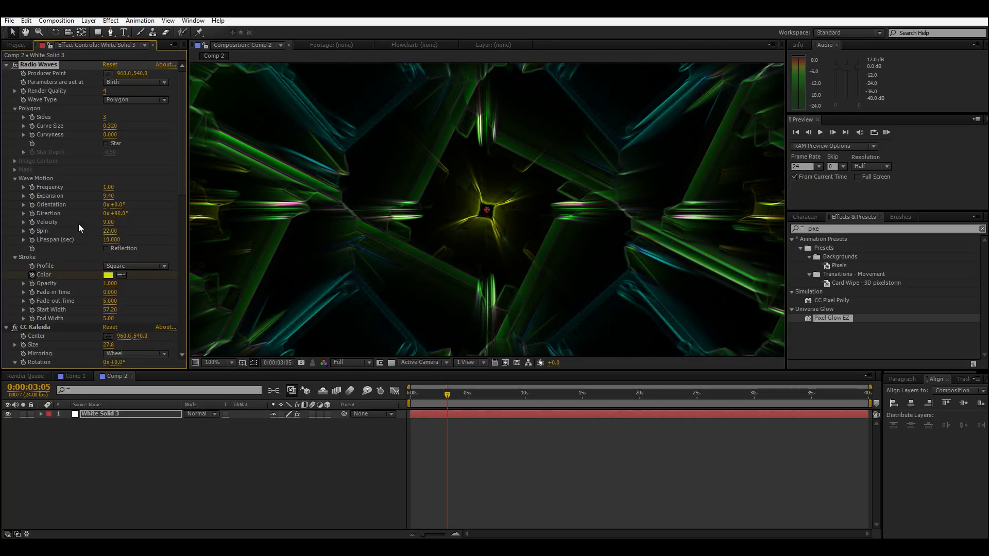
scroll(80, 221, down, 3)
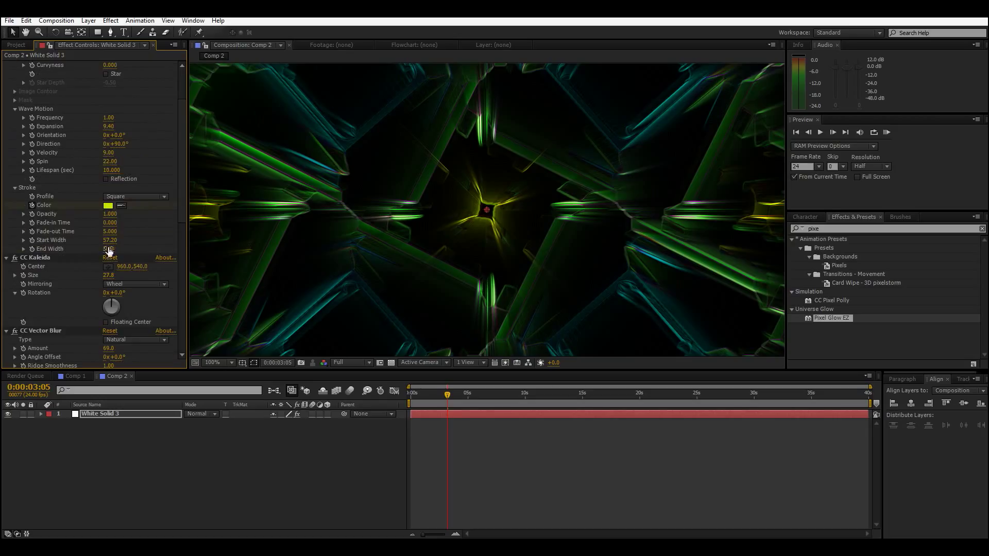
Widen the Radio Waves End Width to 30.60 and turn CC Kaleida Rotation to 0x+21.0°
drag(108, 251, 167, 242)
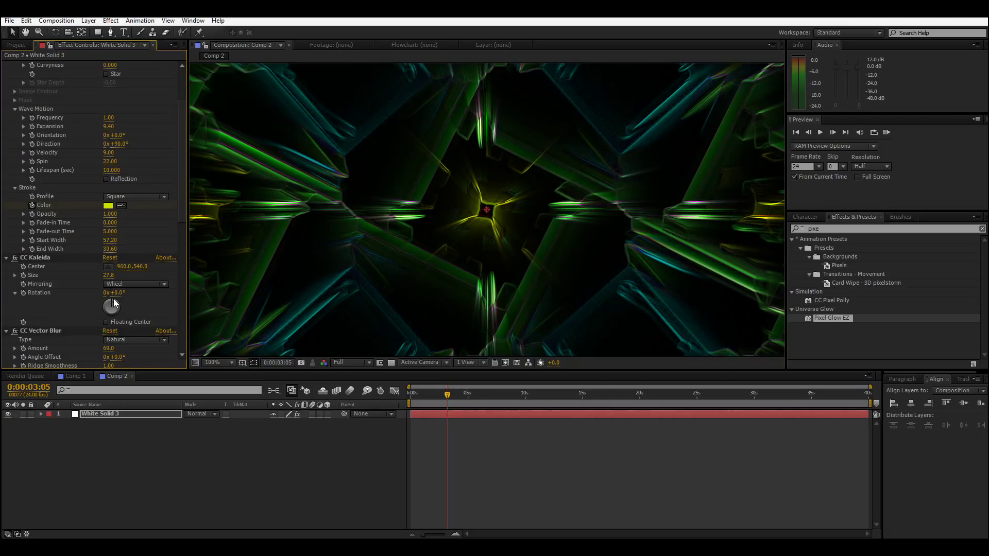
drag(113, 298, 118, 302)
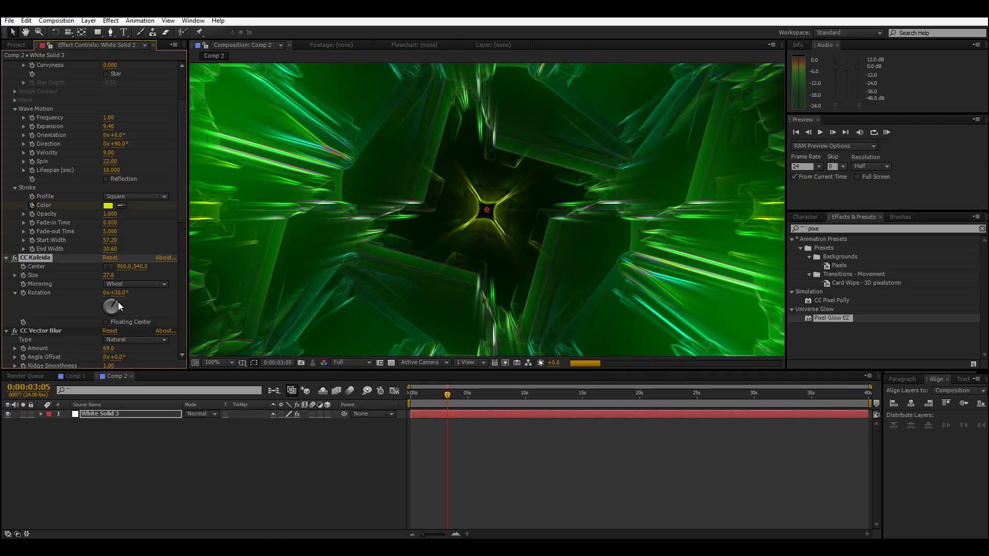
scroll(444, 222, down, 2)
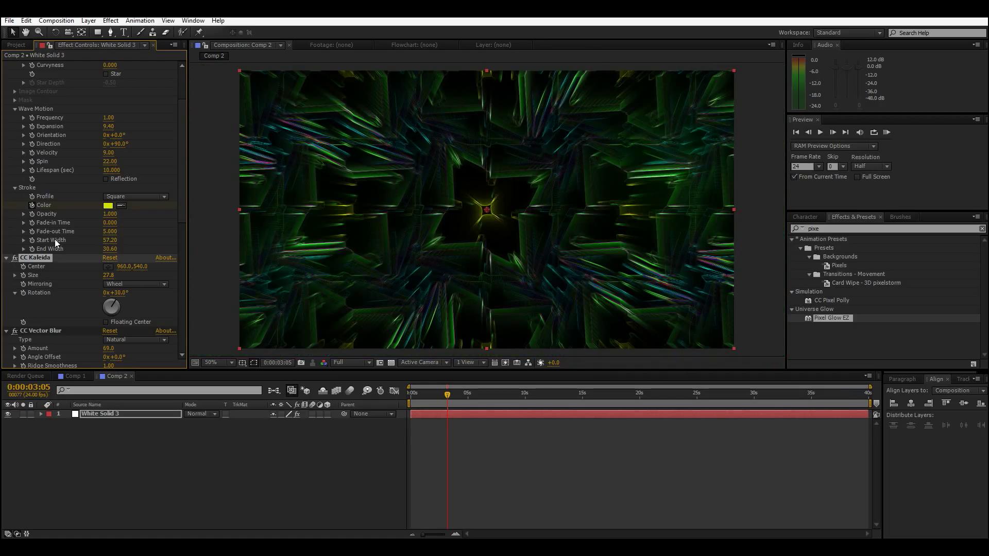
drag(109, 304, 109, 305)
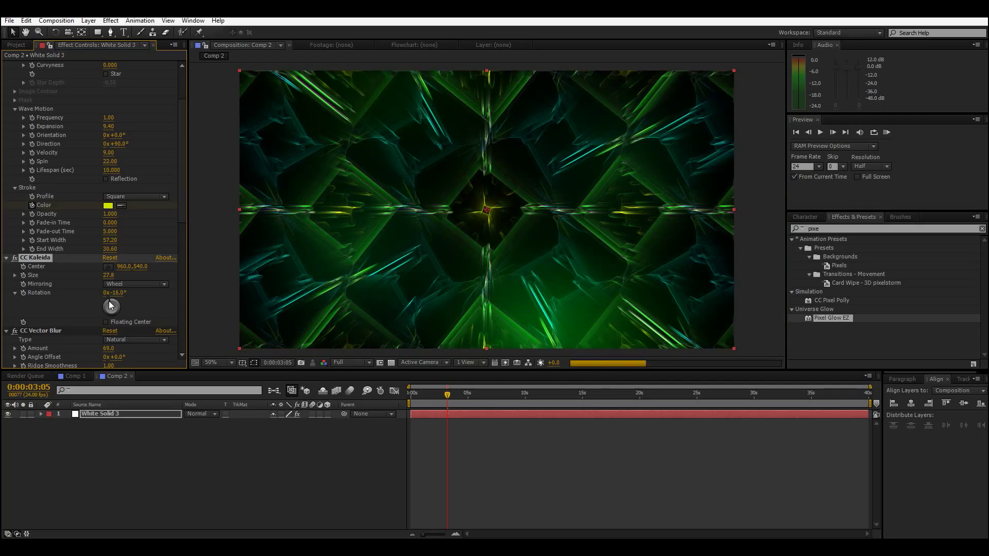
drag(110, 305, 112, 302)
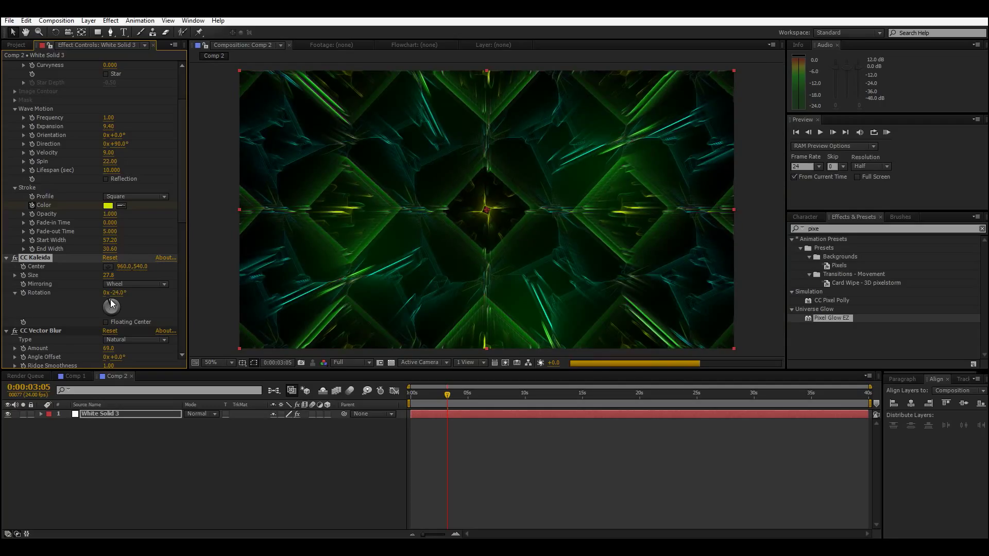
click(112, 297)
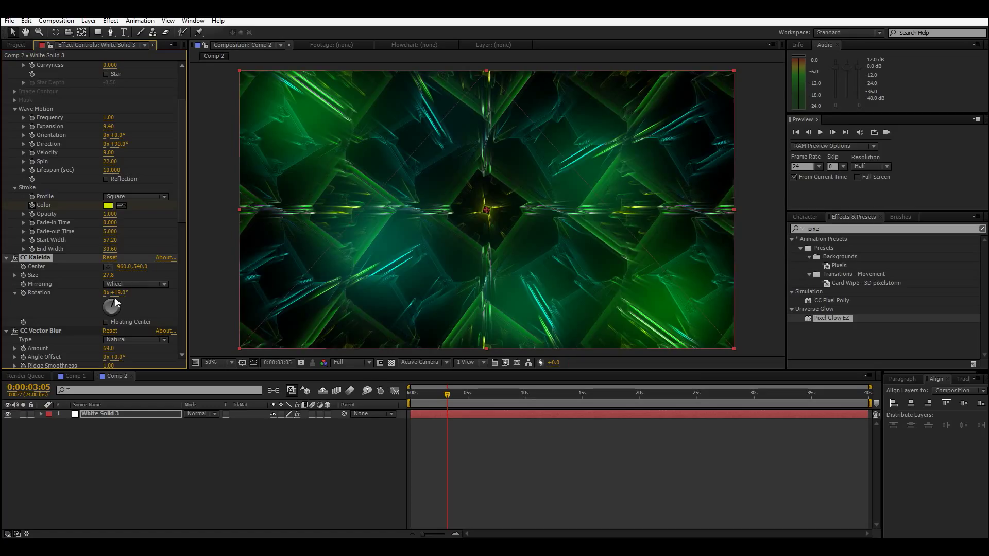
click(116, 297)
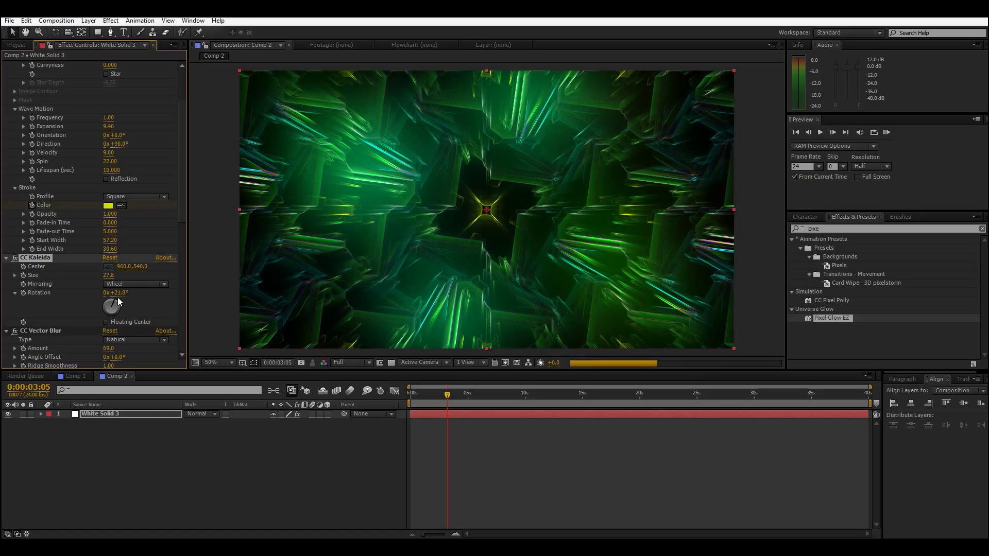
drag(447, 395, 436, 397)
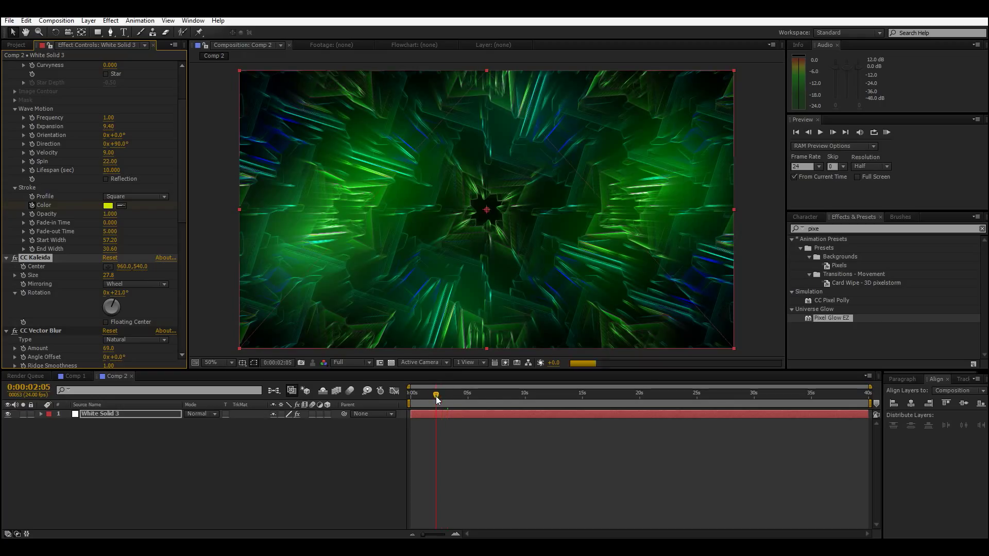
View the composition at 100%, pan around the frame, and maximize the Composition panel
scroll(481, 267, up, 1)
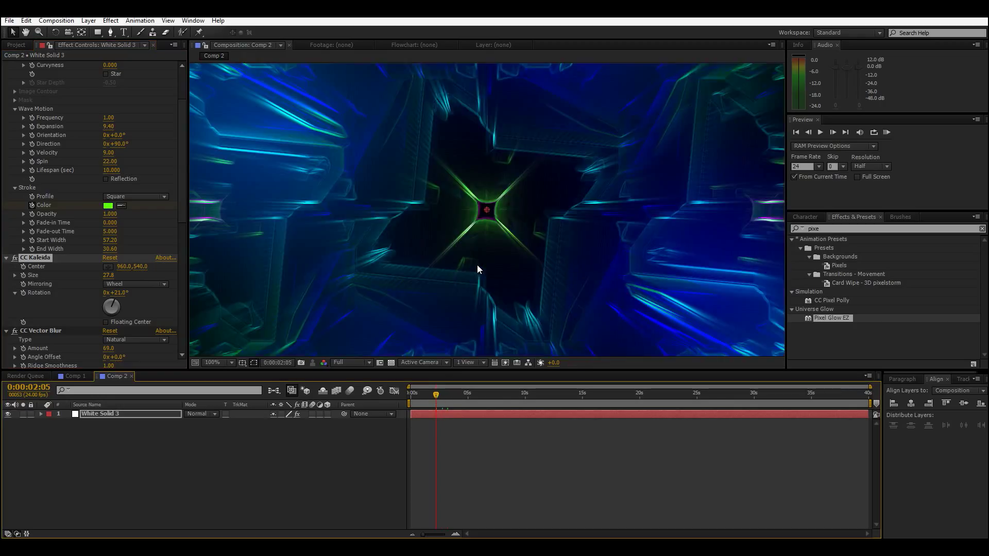
scroll(477, 265, down, 3)
key(slash)
drag(476, 264, 555, 301)
key(grave)
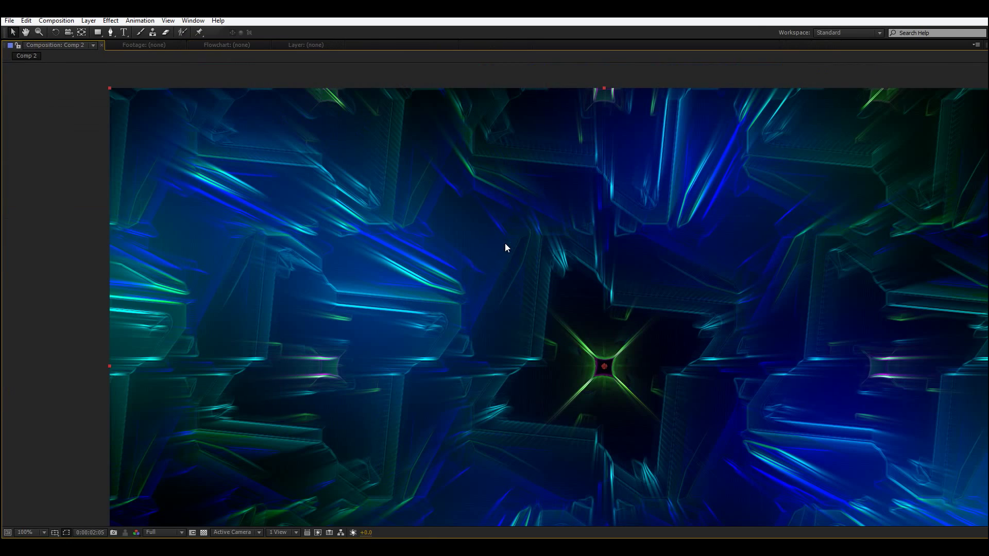